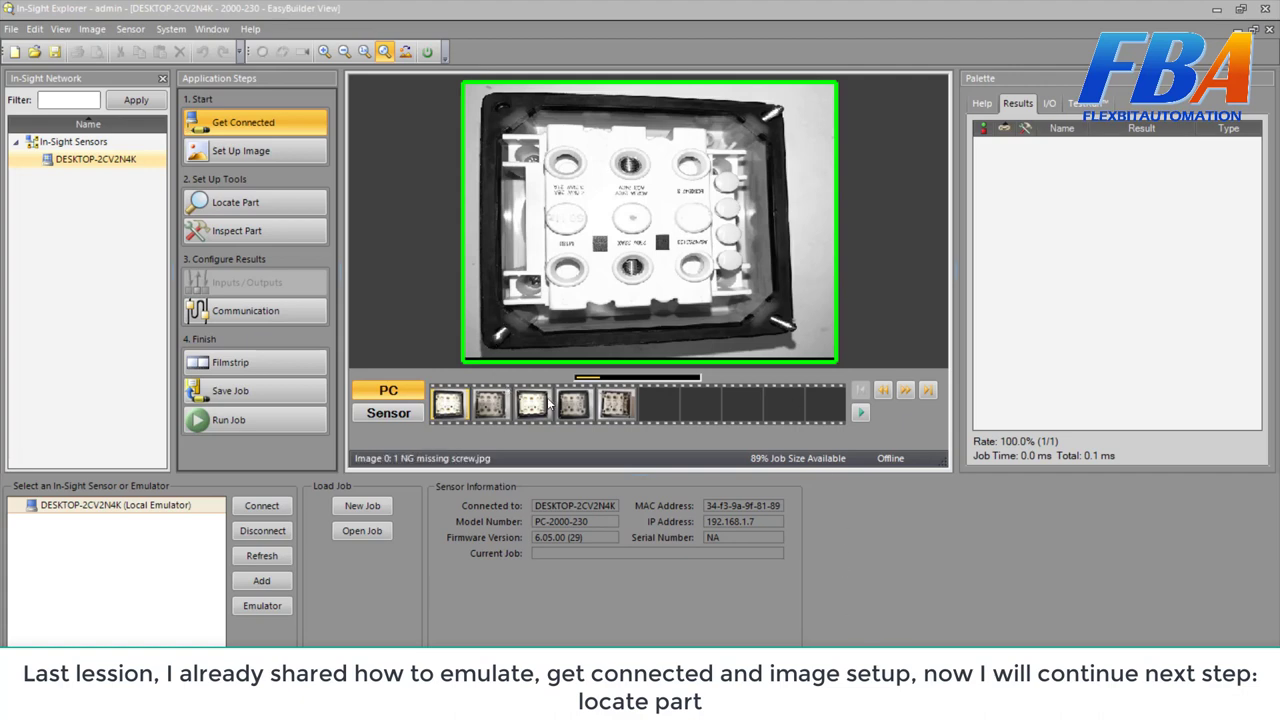
- Browse sample images 3.jpg and 4, return to the missing-screw image, and begin Locate Part
left_click(482, 405)
left_click(575, 408)
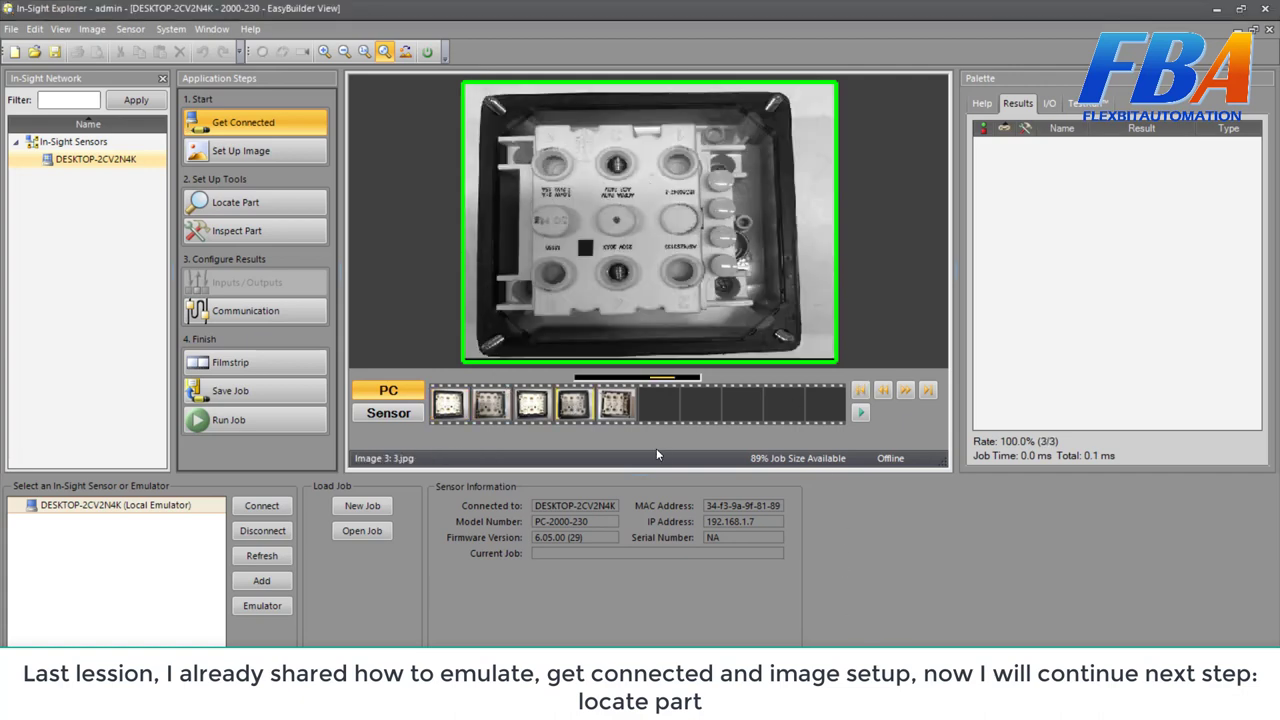
left_click(630, 404)
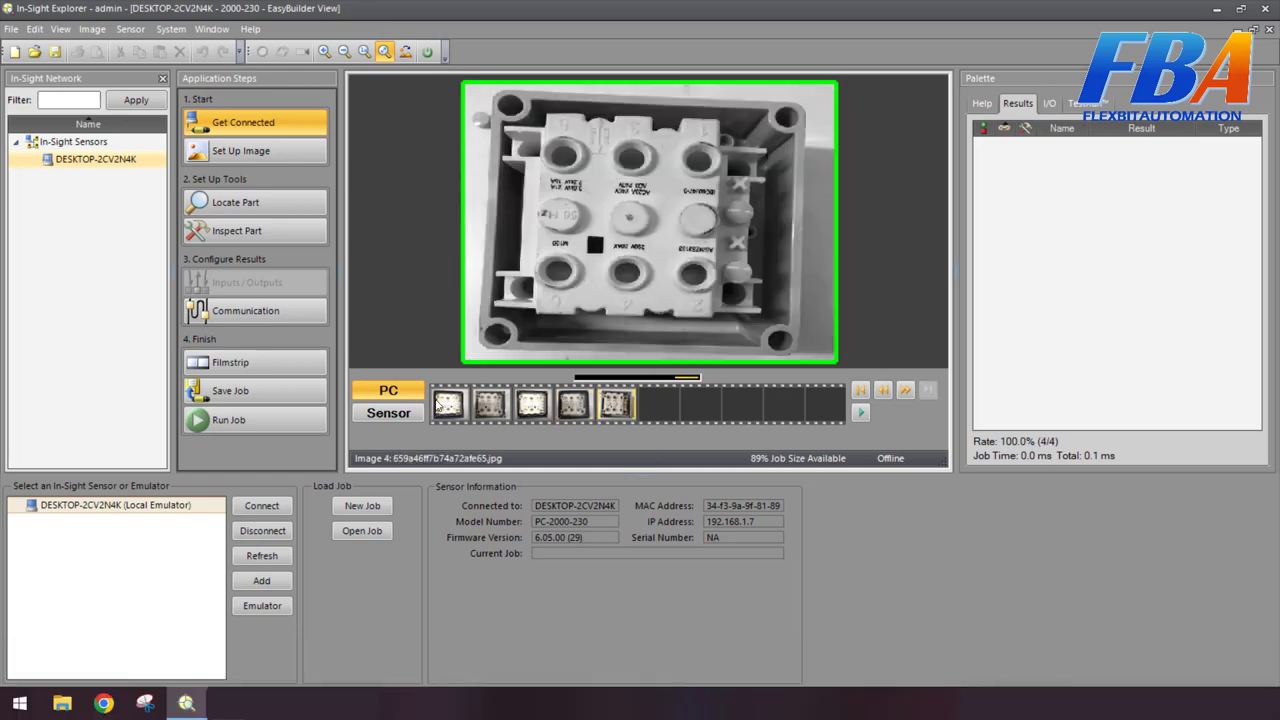
left_click(446, 405)
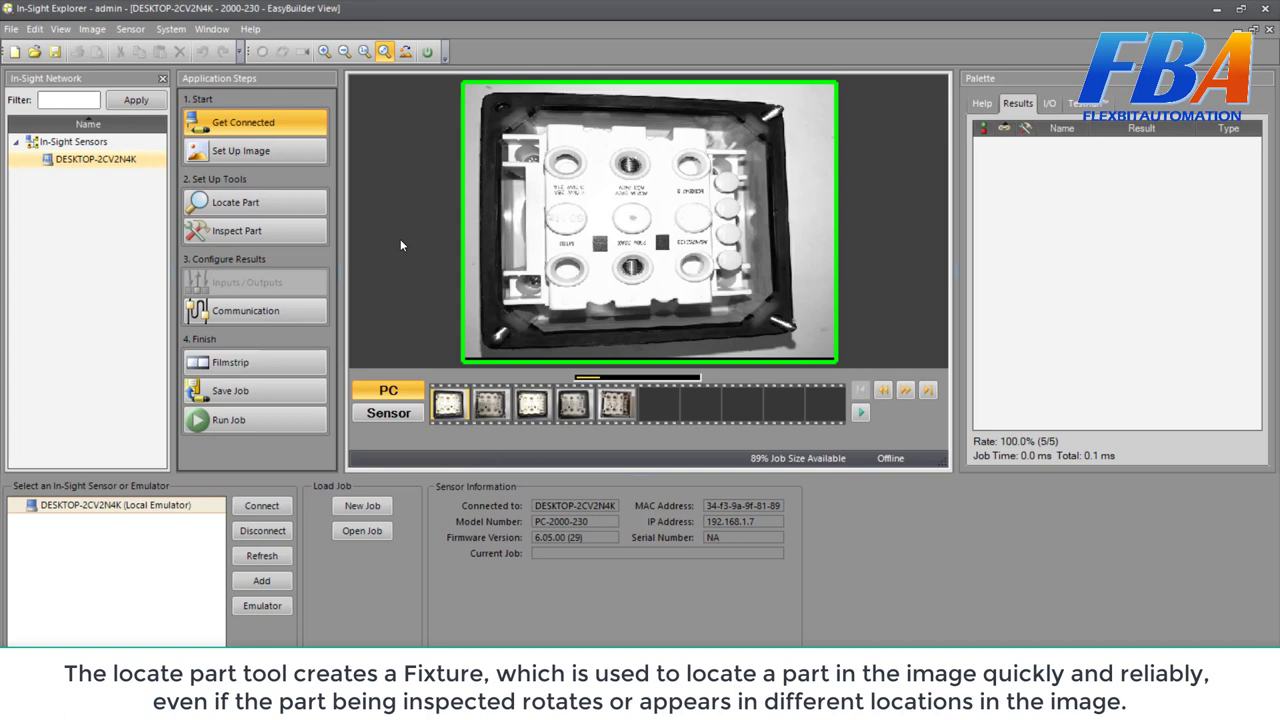
left_click(235, 202)
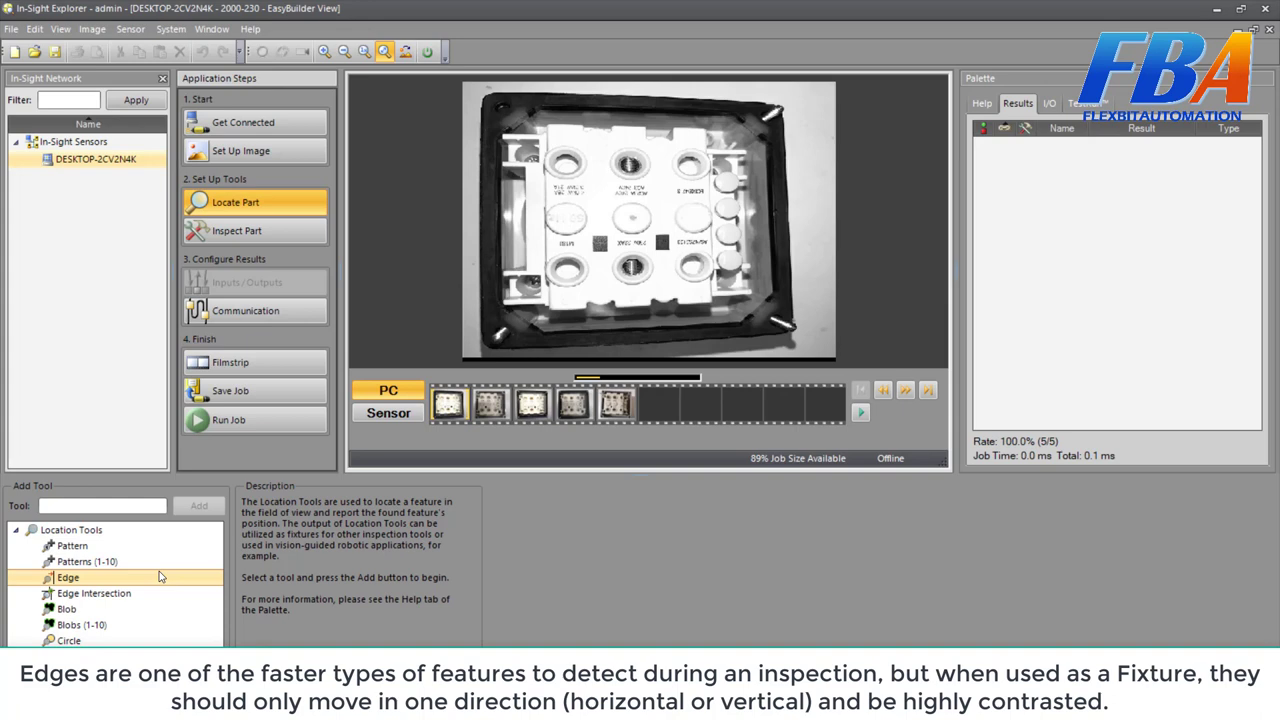
- Read the Circle tool's description, then the Pattern tool's (X,Y, angle, score, Tool Fixture)
left_click(76, 640)
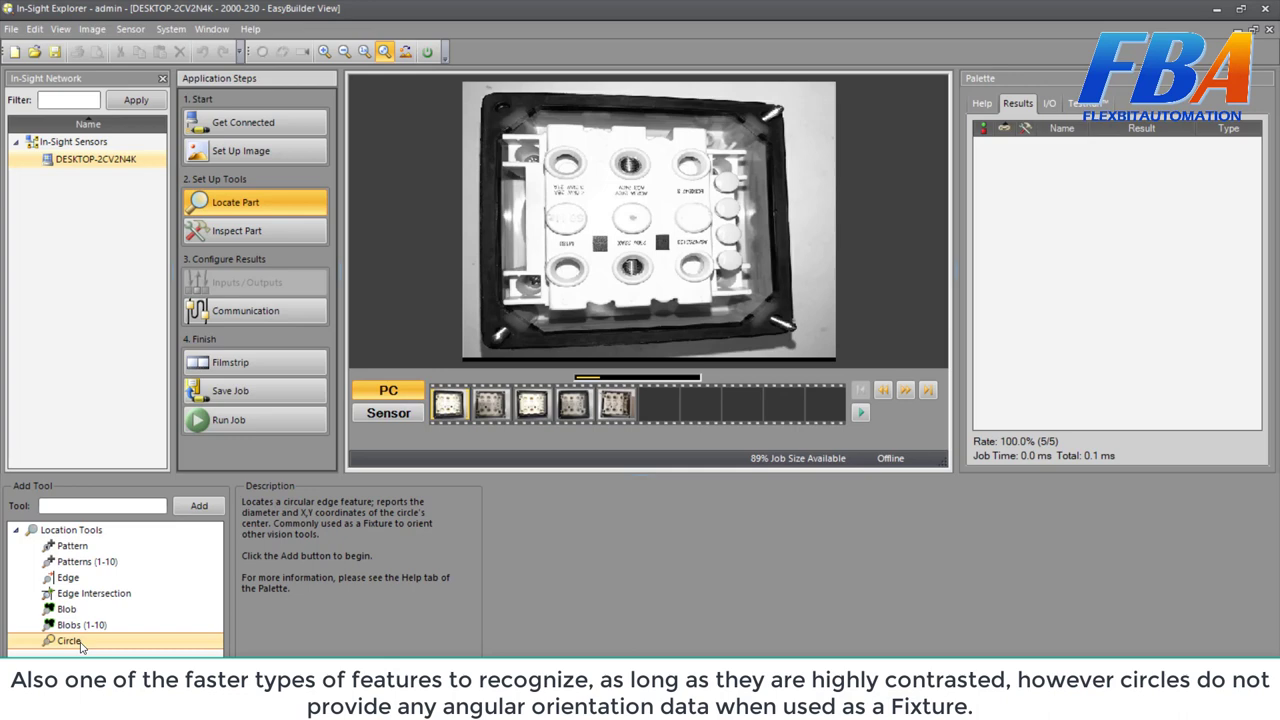
left_click(90, 551)
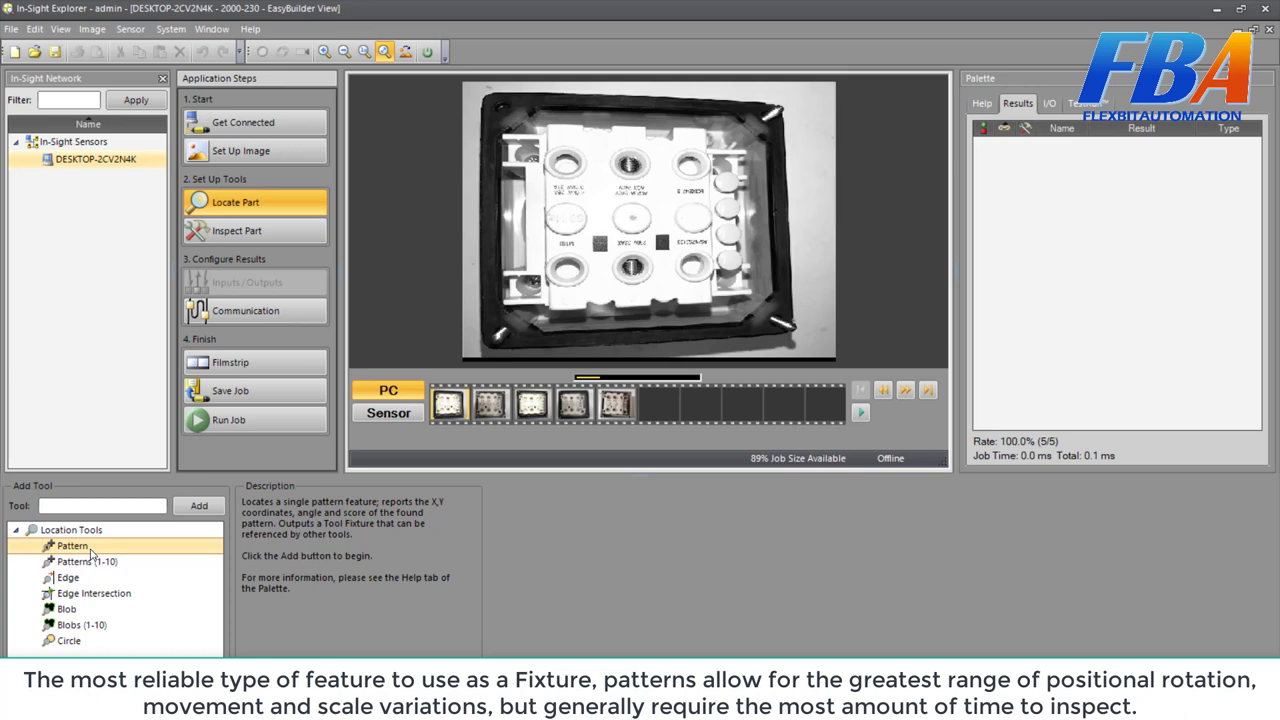
- Review the Blob and Pattern descriptions, then the Patterns (1-10) description for up to 10 features
left_click(67, 609)
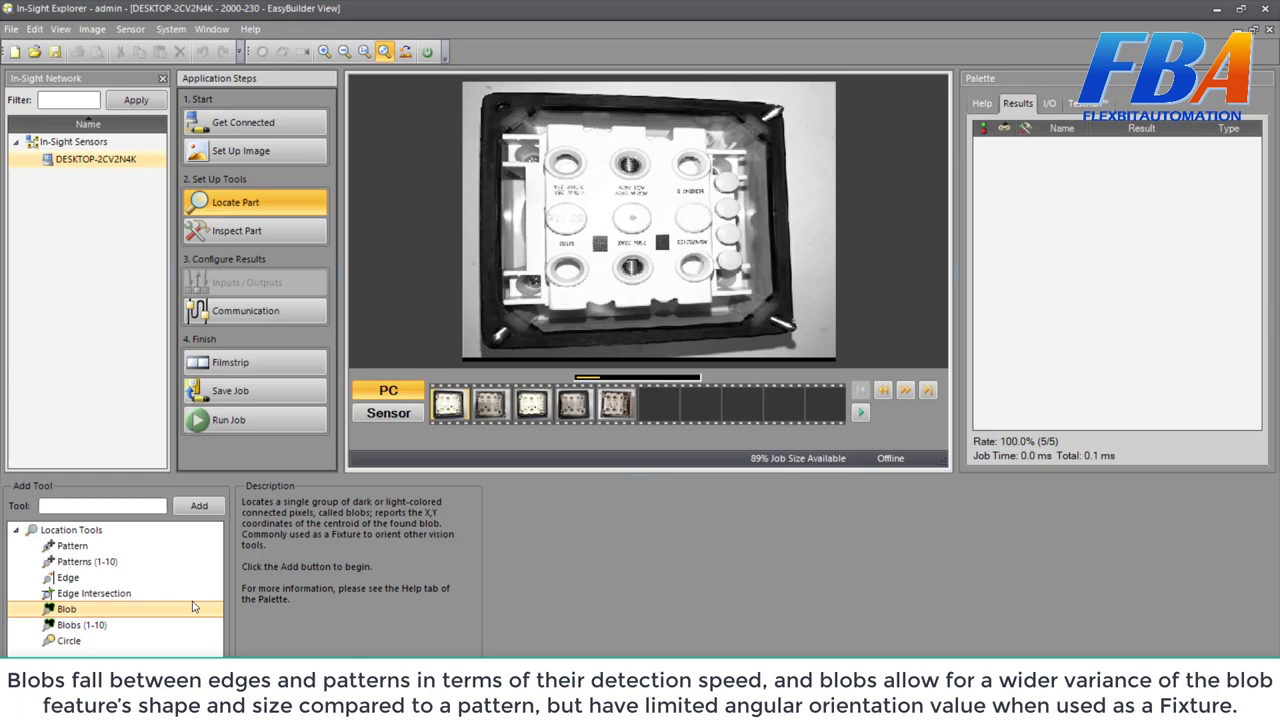
left_click(111, 548)
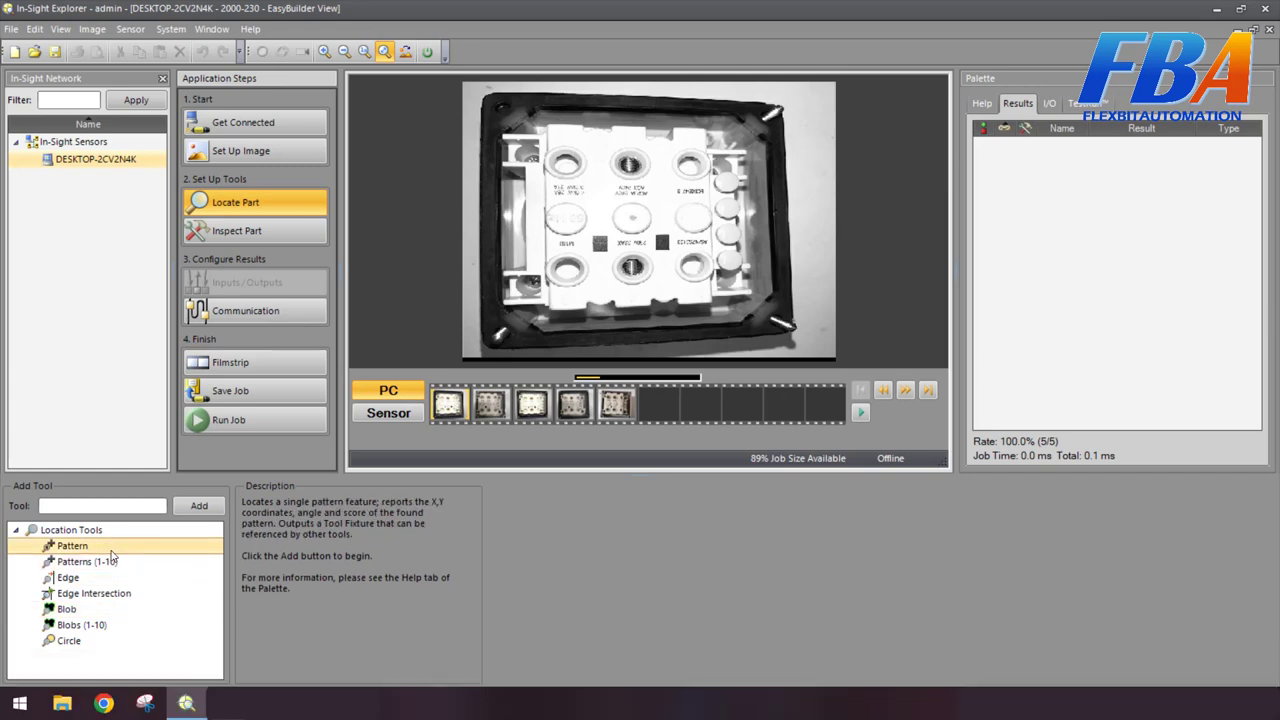
left_click(125, 564)
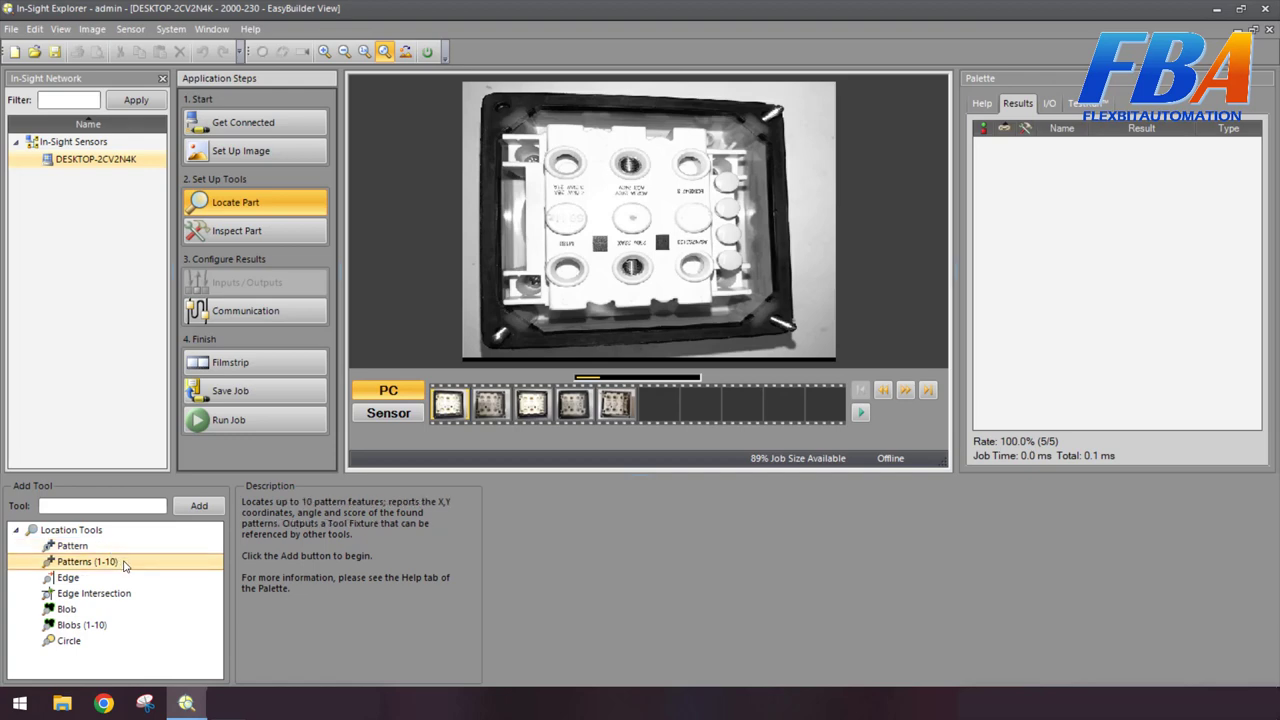
- Select the single Pattern location tool to show its Tool Fixture description
left_click(120, 550)
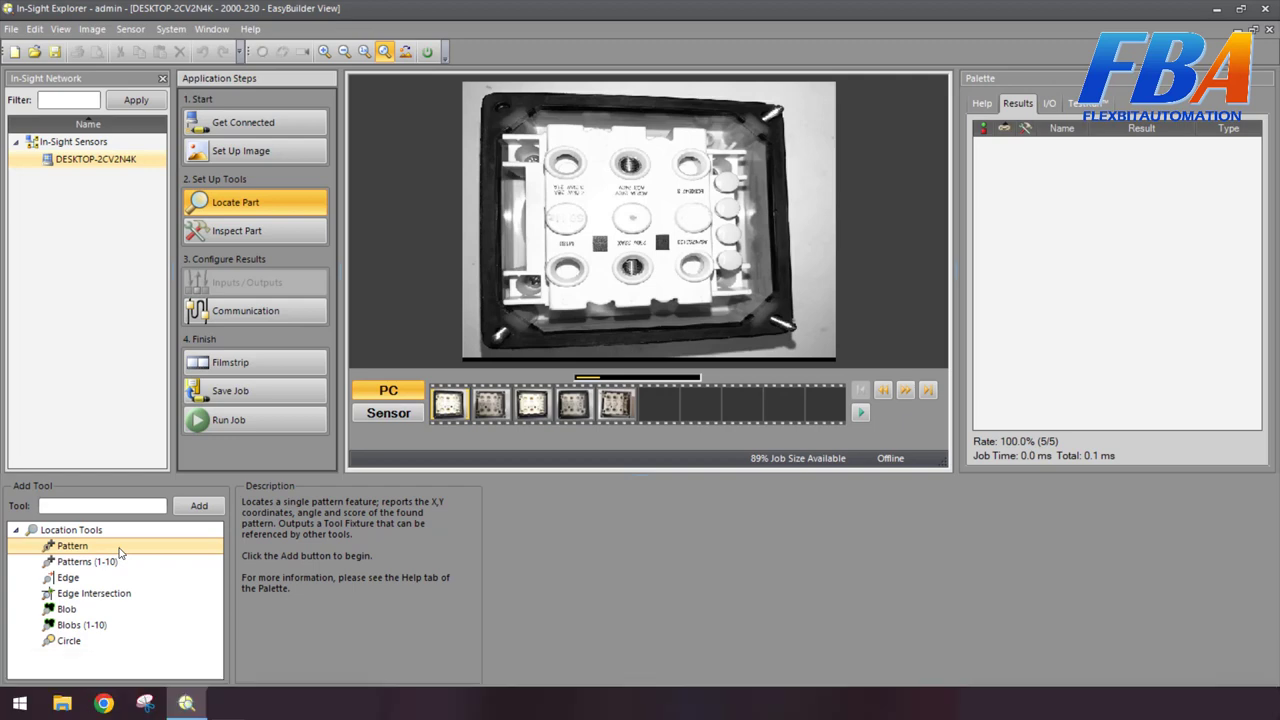
- Add a Pattern tool and accept its model and search regions to train Pattern_1
double_click(119, 553)
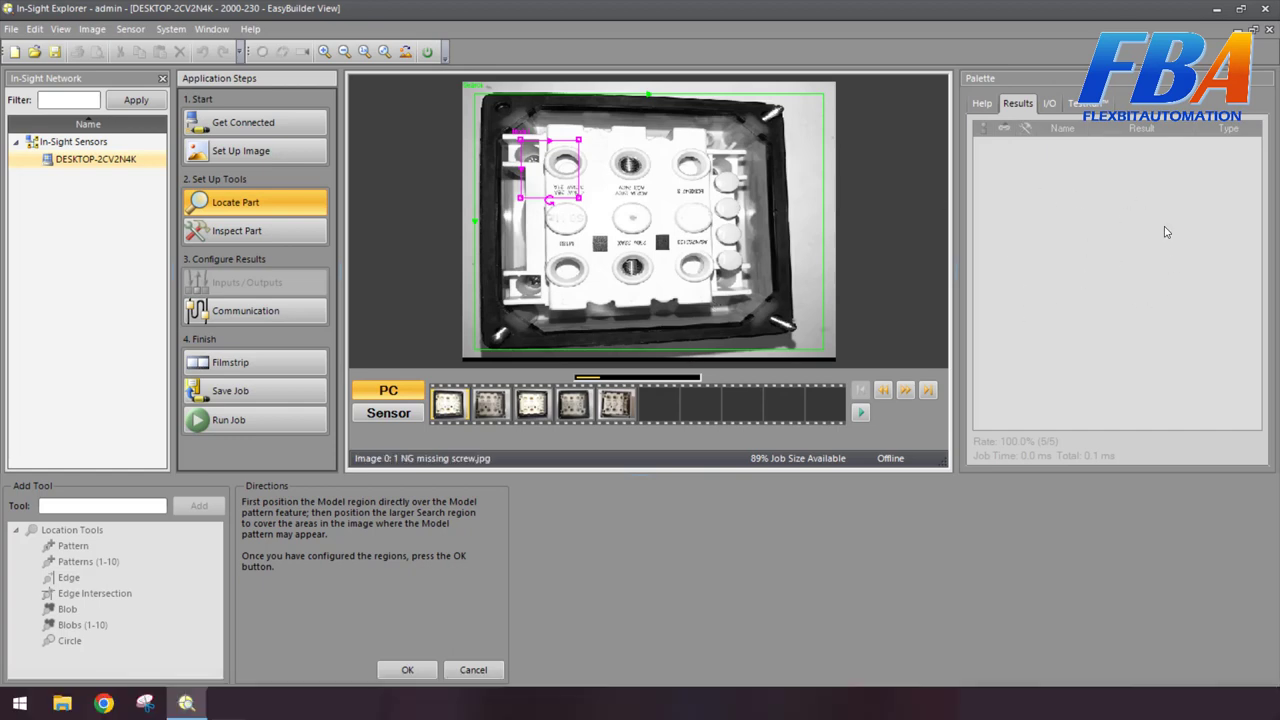
left_click(407, 669)
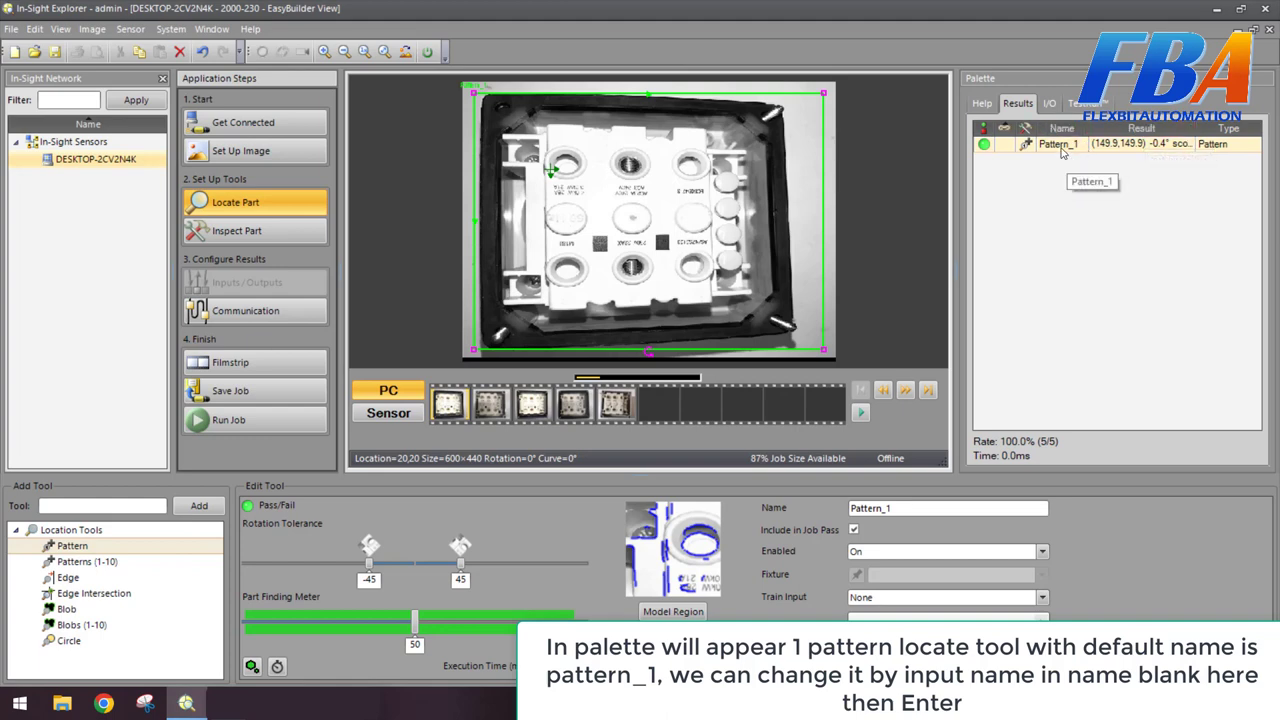
- Replace the Pattern_1 tool's name with PATTERNLOCATE in its settings
double_click(1063, 150)
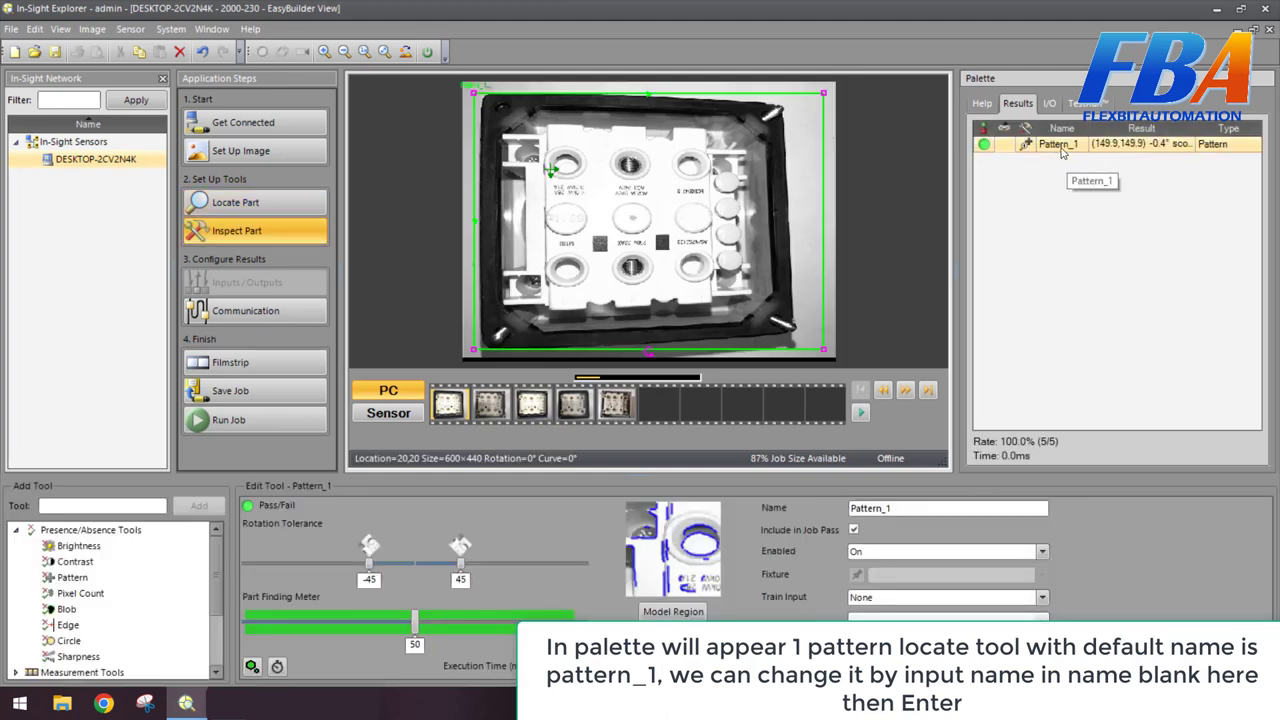
double_click(932, 508)
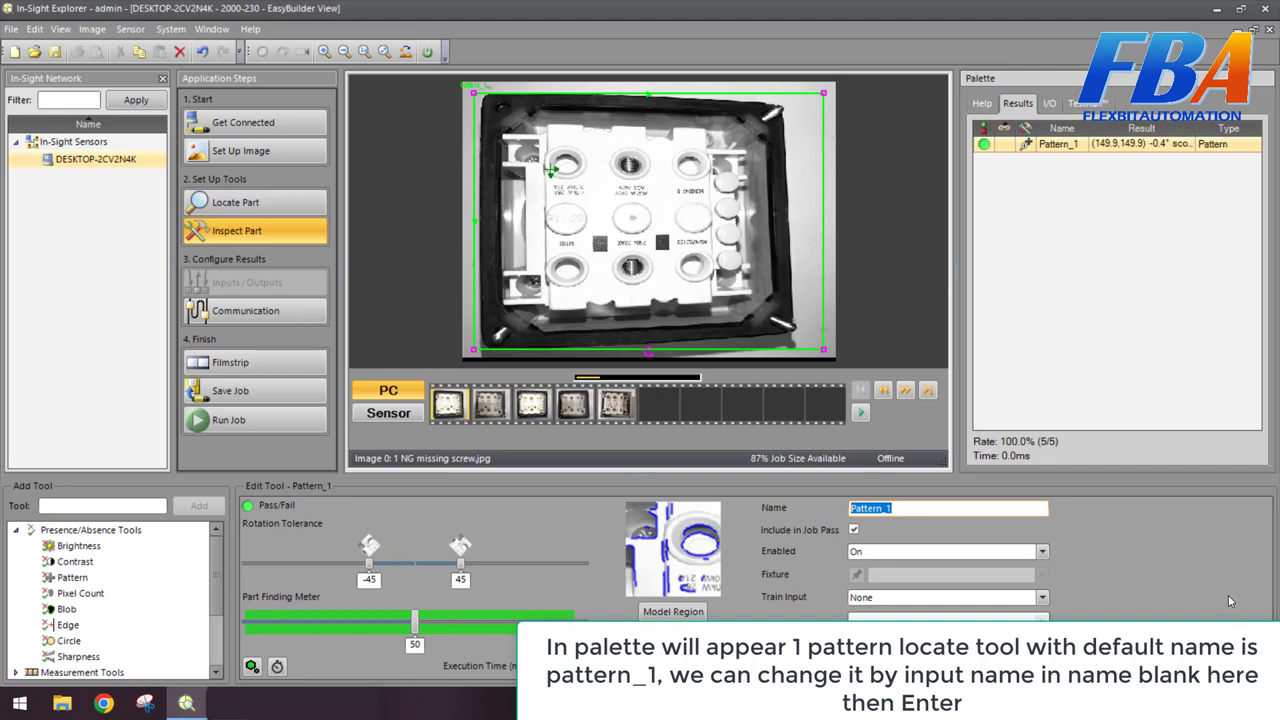
type("PATTERNLOCATE")
key("Return")
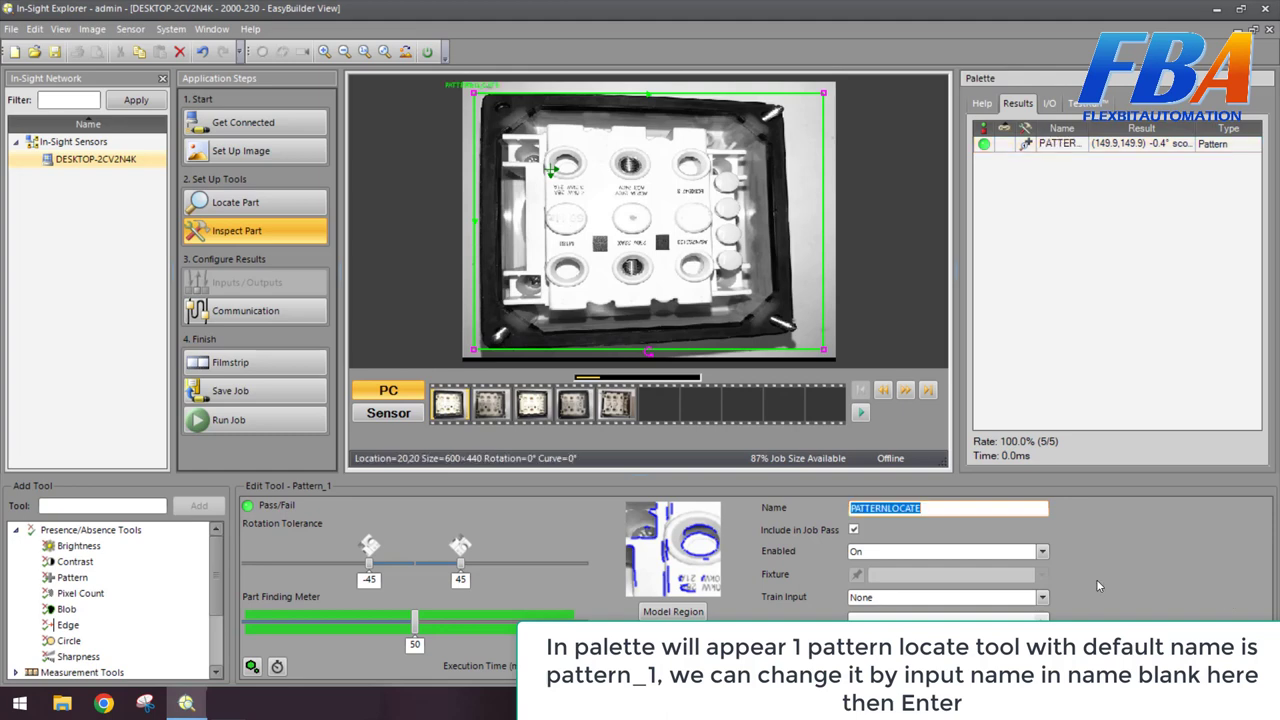
left_click(1107, 125)
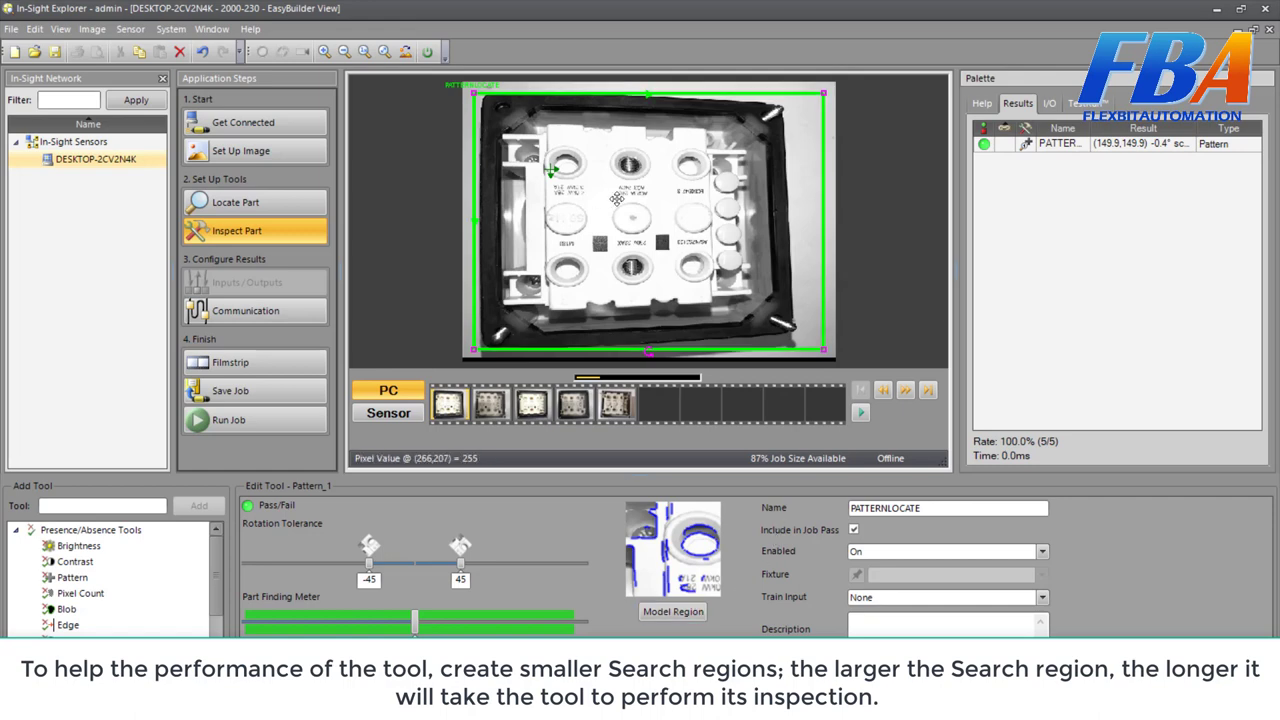
- Move the green model region onto the dark square and shrink it to frame only that square
left_click(553, 169)
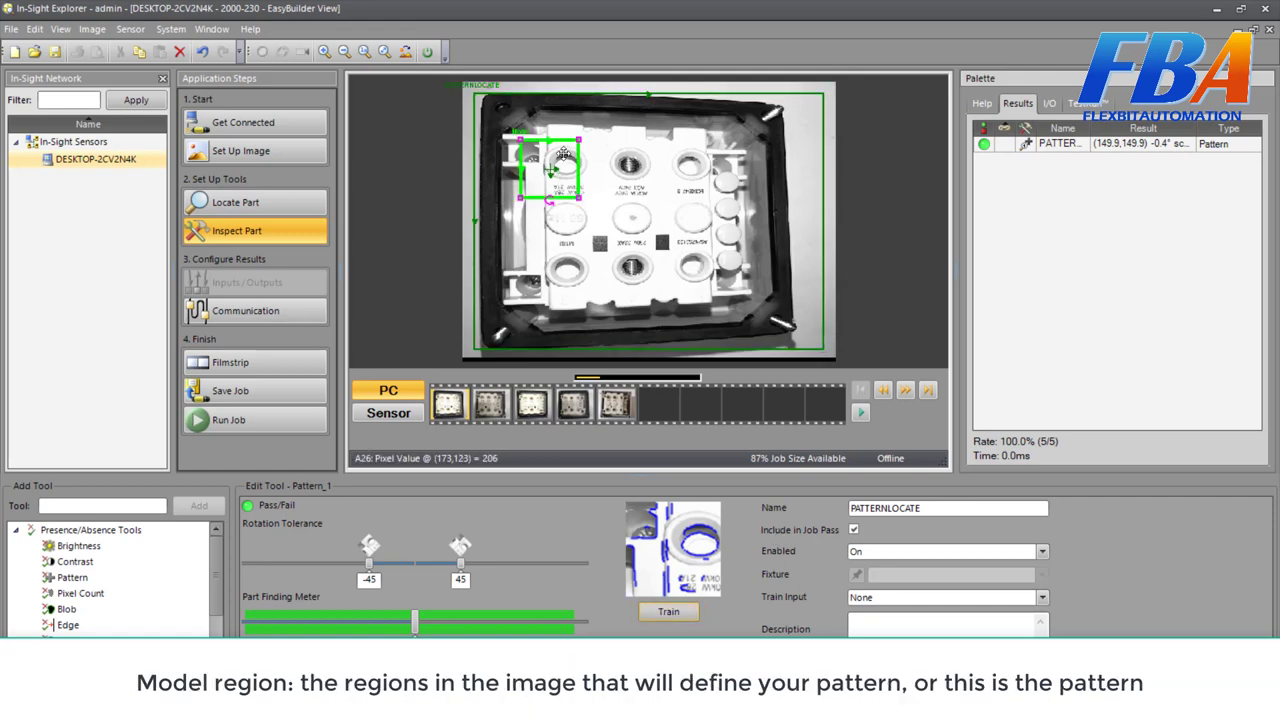
left_click_drag(561, 165, 630, 226)
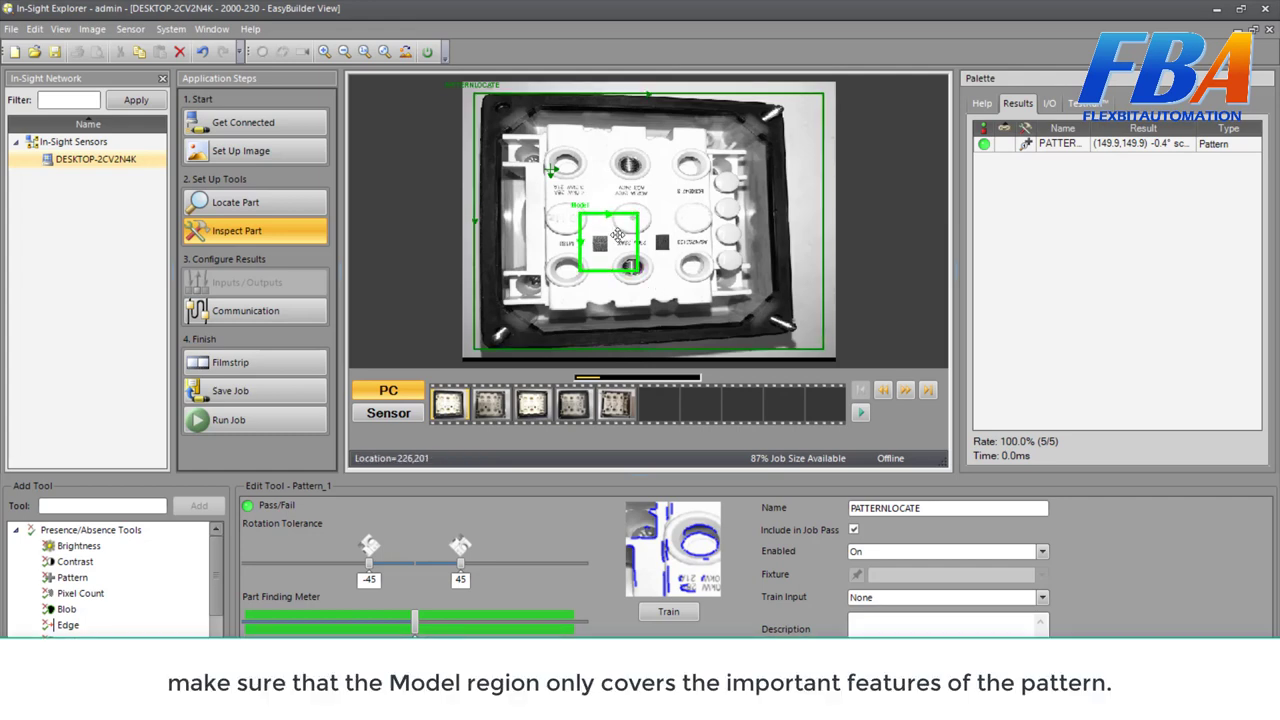
left_click_drag(629, 243, 639, 264)
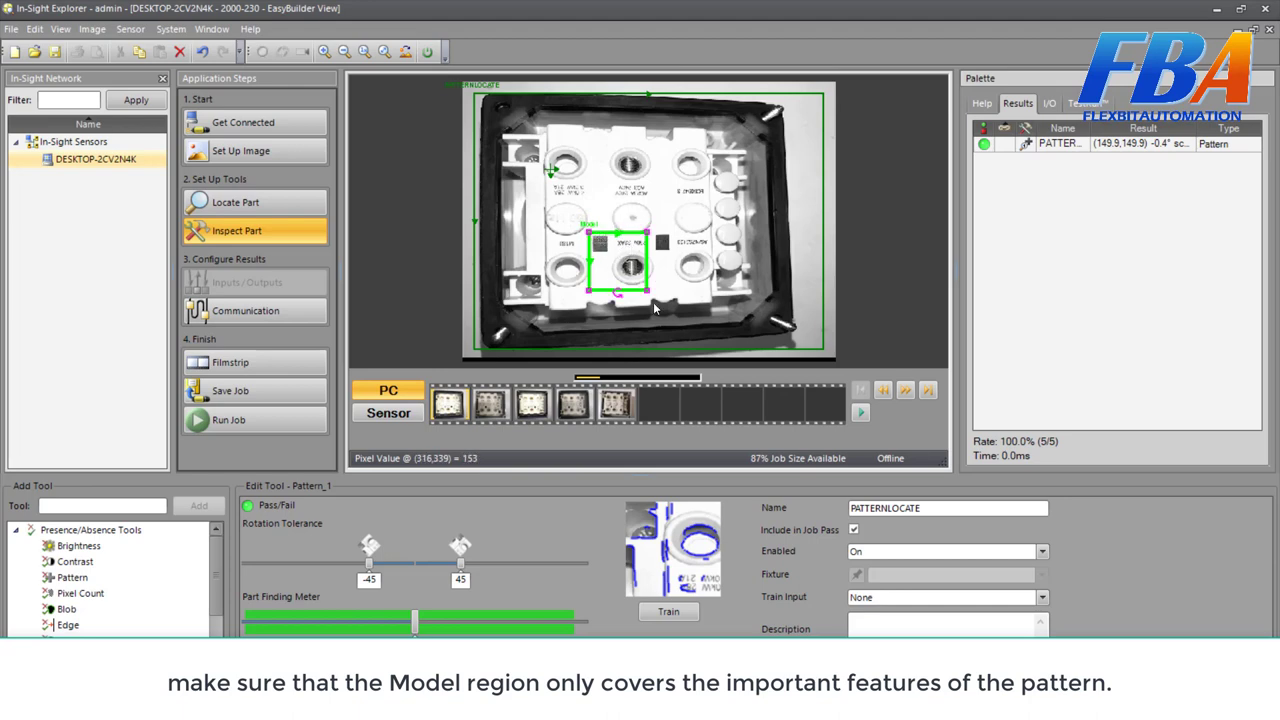
left_click_drag(648, 292, 613, 259)
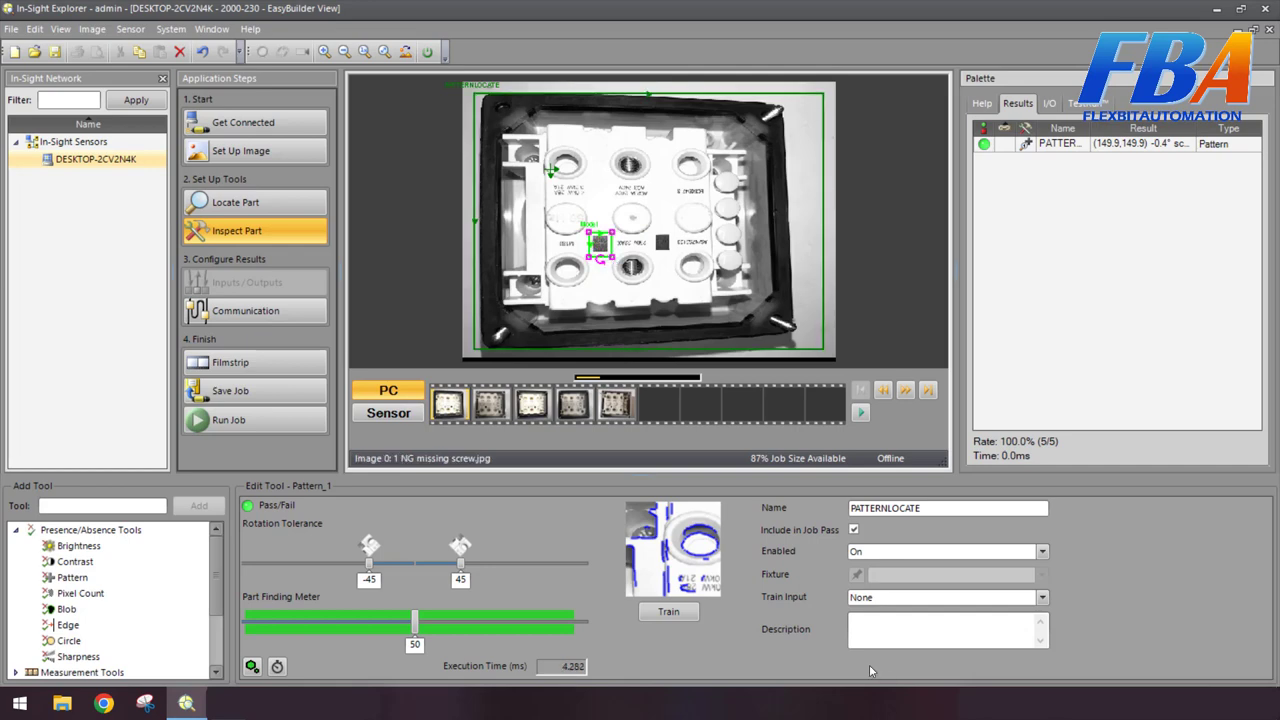
- Train and retrain the pattern on the small dark square, finding it at (277.8,344.5), -0.9°
left_click(668, 612)
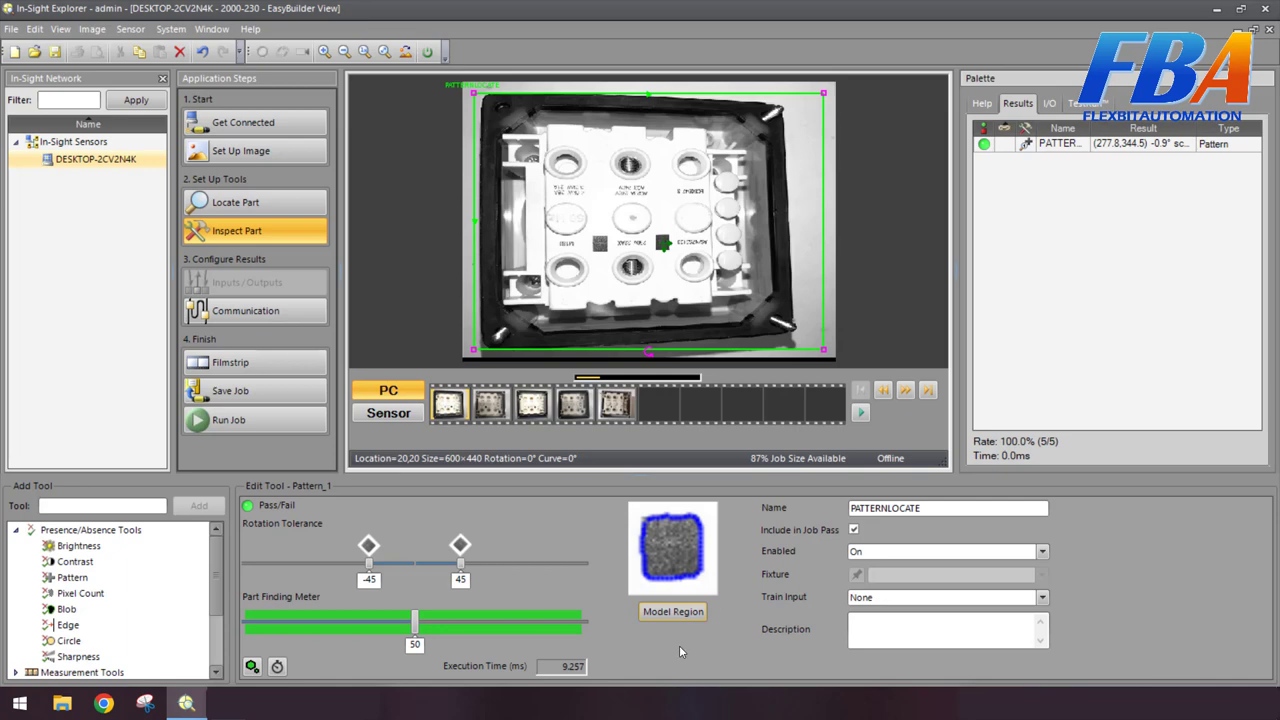
left_click(643, 610)
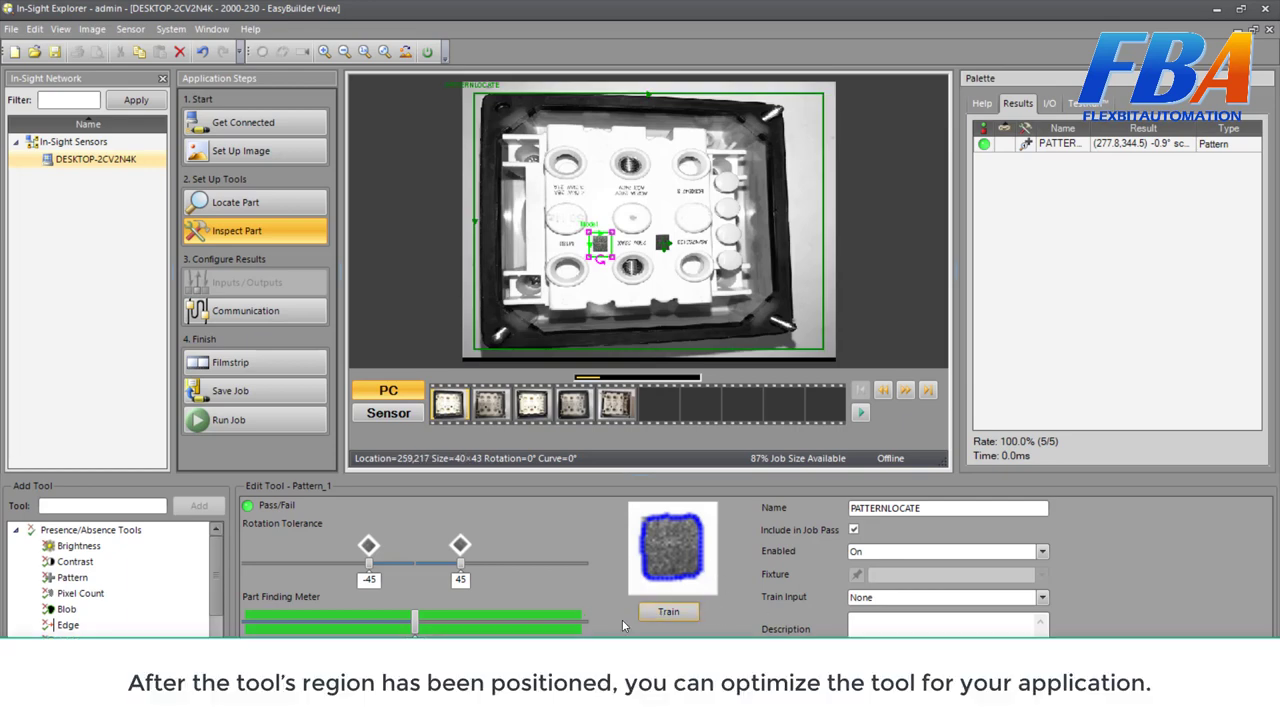
left_click(668, 611)
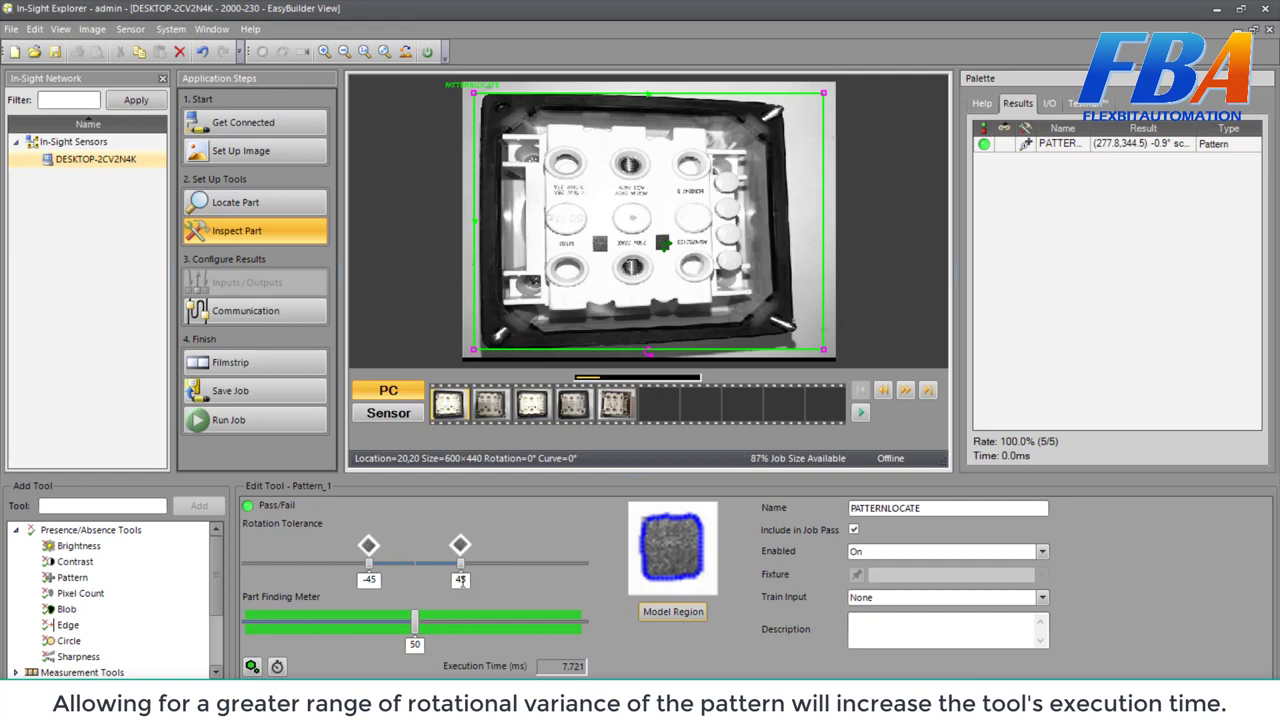
- Adjust the rotation tolerance handles through ±44 and ±43, settling at -50 to 50°
left_click(460, 547)
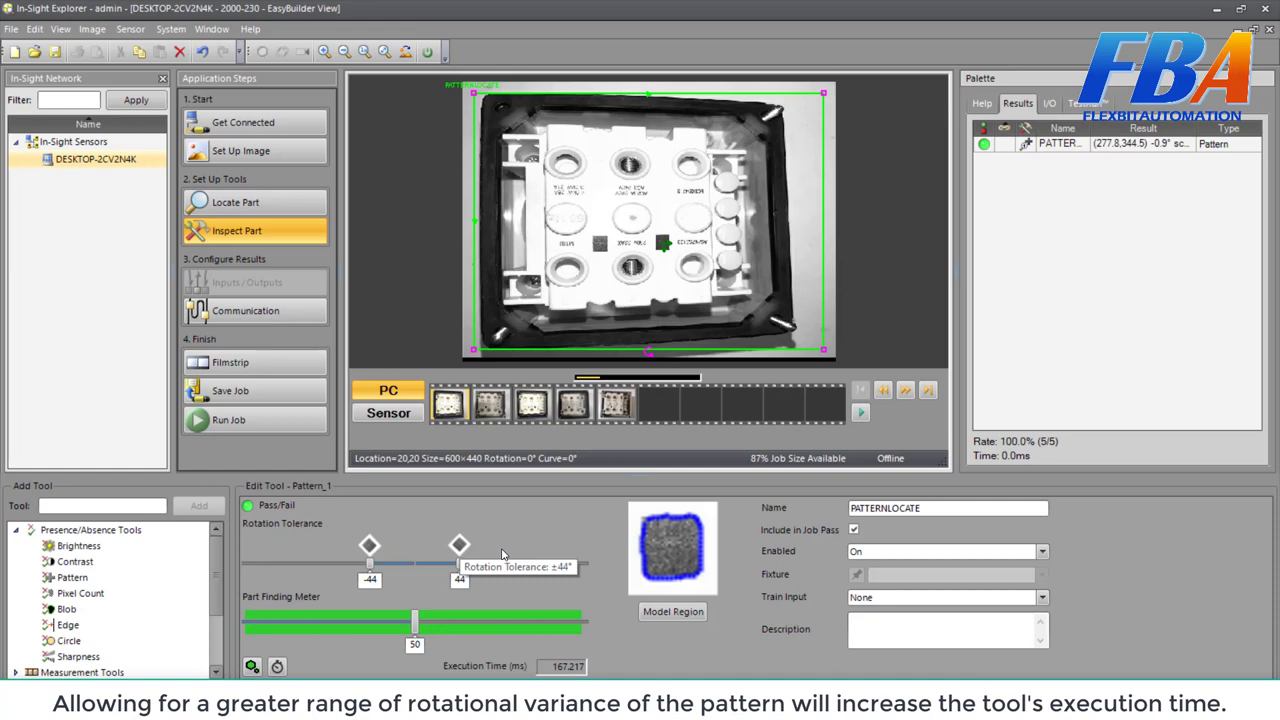
left_click(459, 549)
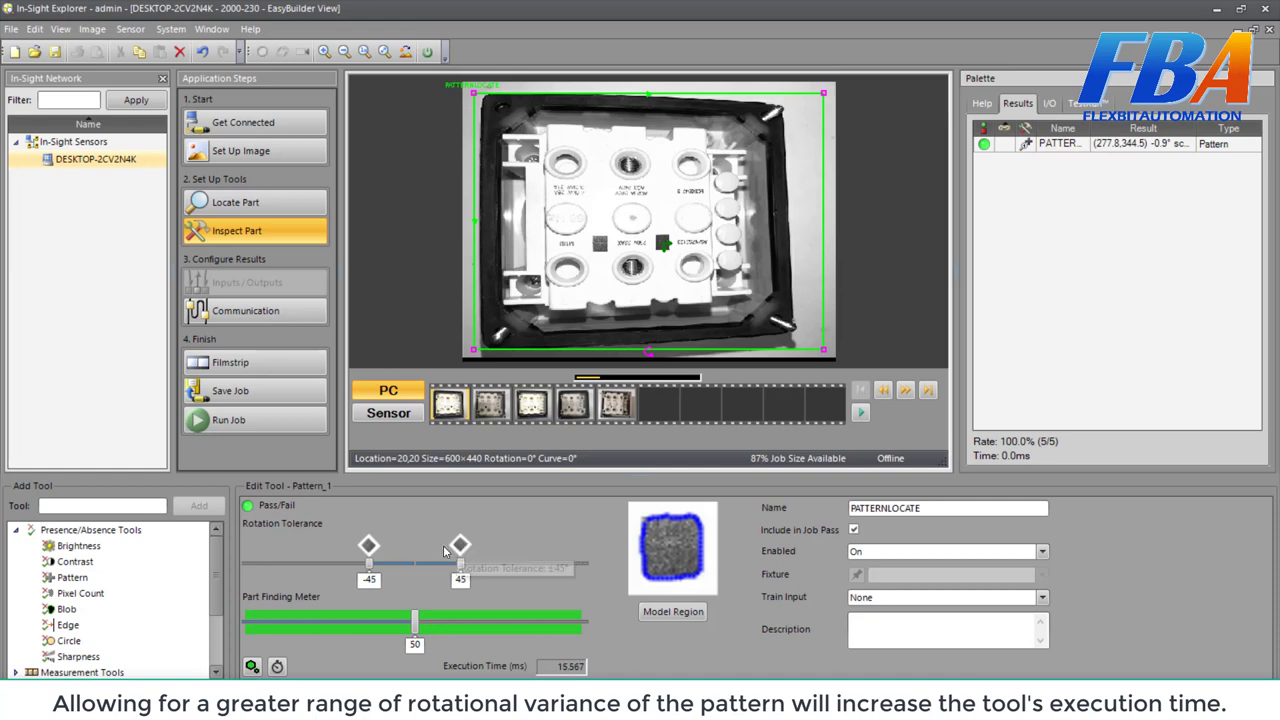
left_click(457, 549)
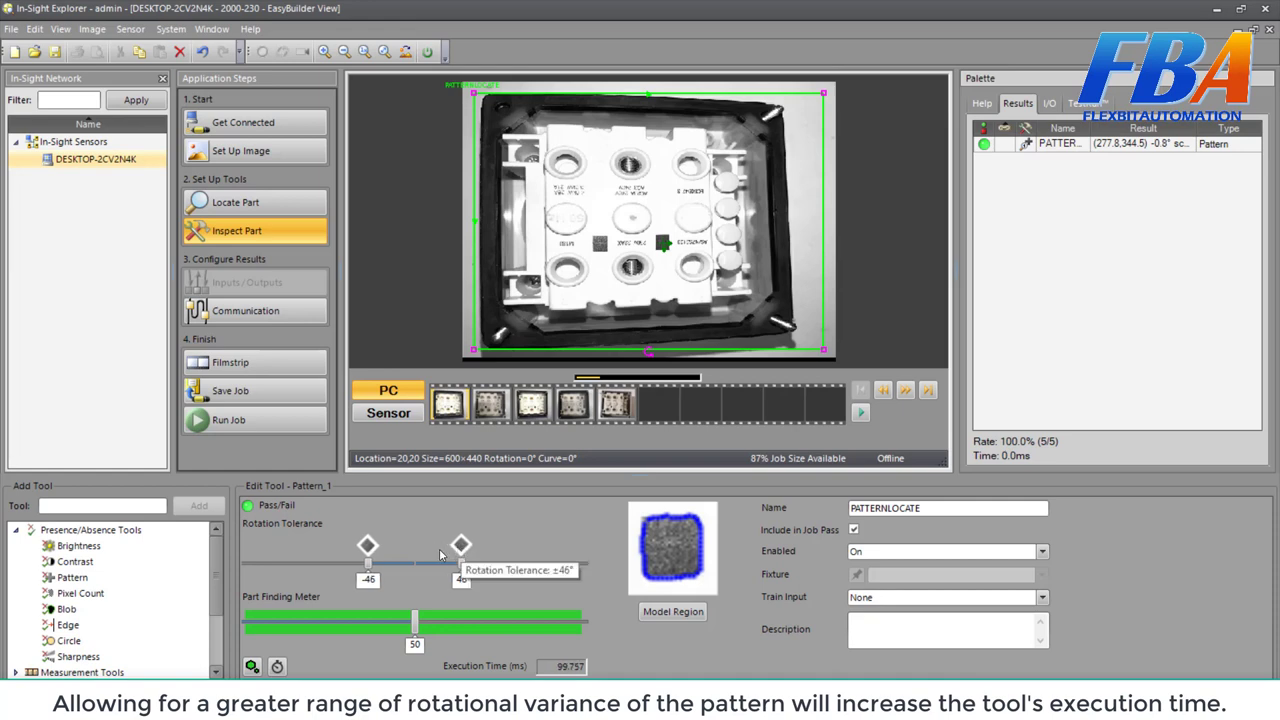
left_click(465, 549)
mouse_move(466, 548)
left_mouse_down()
mouse_move(577, 548)
mouse_move(465, 550)
left_mouse_up()
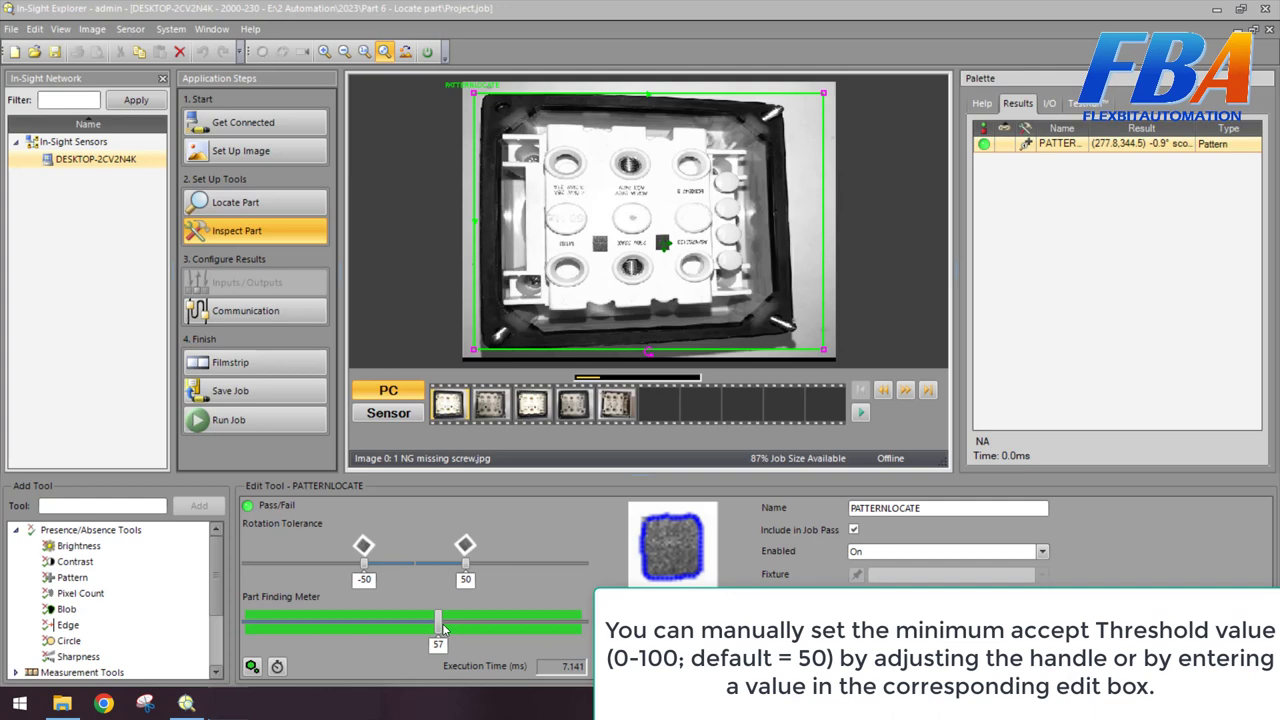
- Drag the accept threshold down to 52, then enter 75 and finally 50
left_click_drag(440, 627, 416, 629)
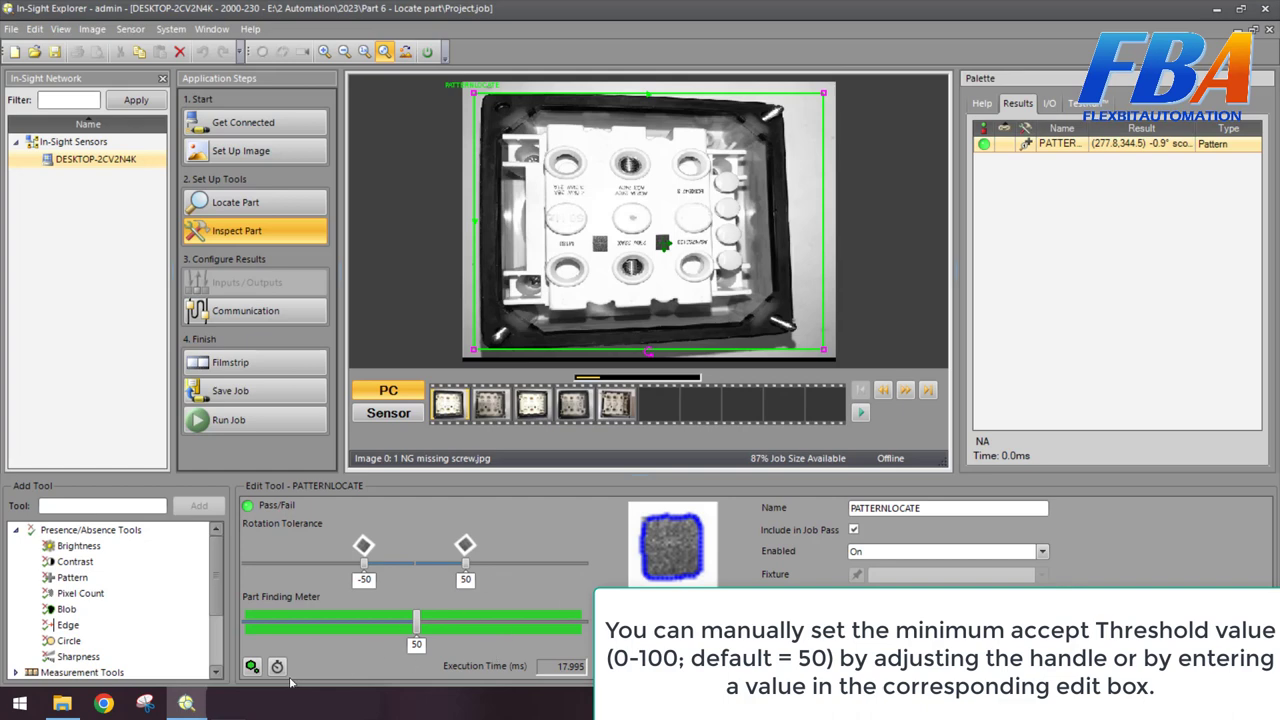
left_click(414, 644)
type("75")
key("Return")
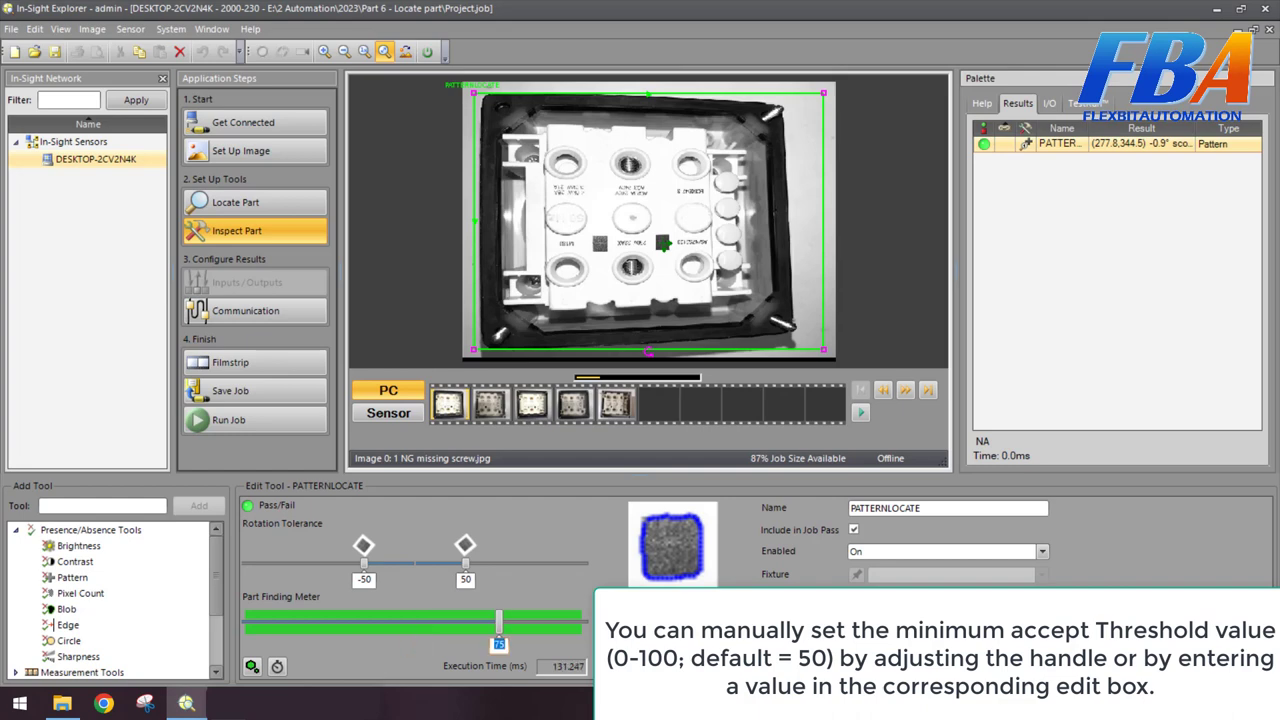
type("50")
key("Return")
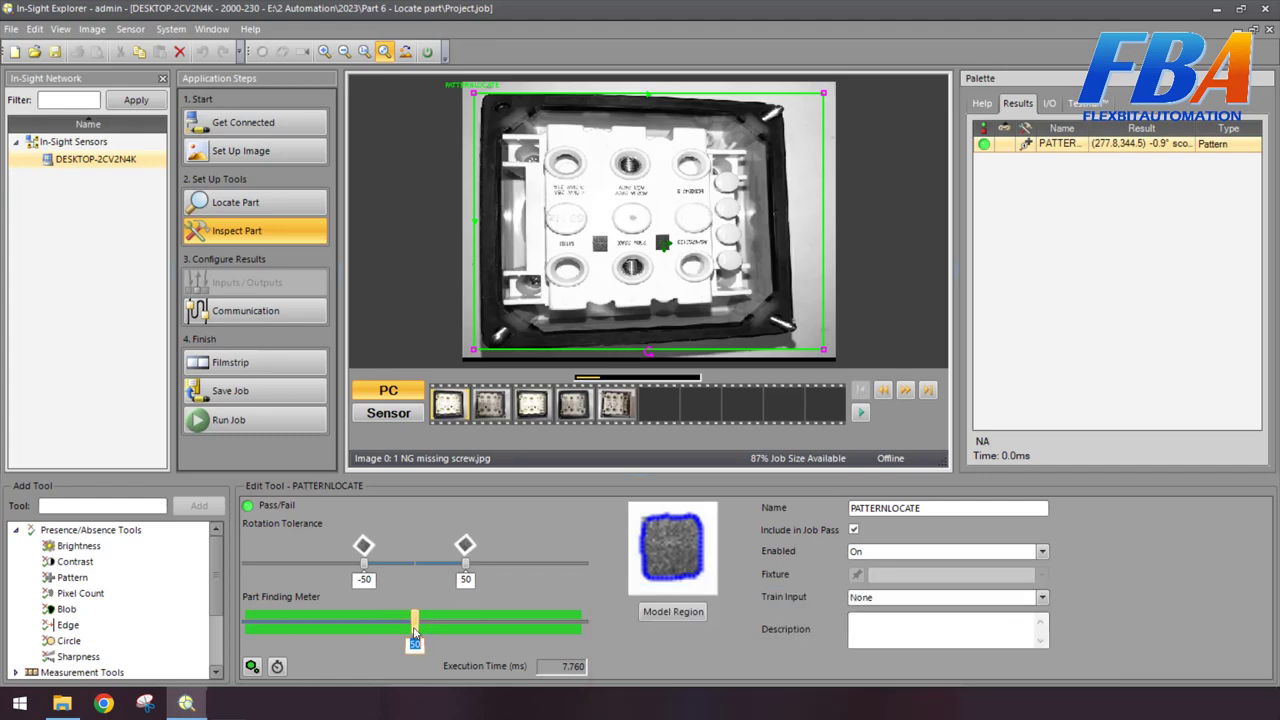
mouse_move(416, 633)
- Set the PATTERNLOCATE Part Finding Meter threshold to 44 so the tool passes
left_click_drag(417, 622, 587, 632)
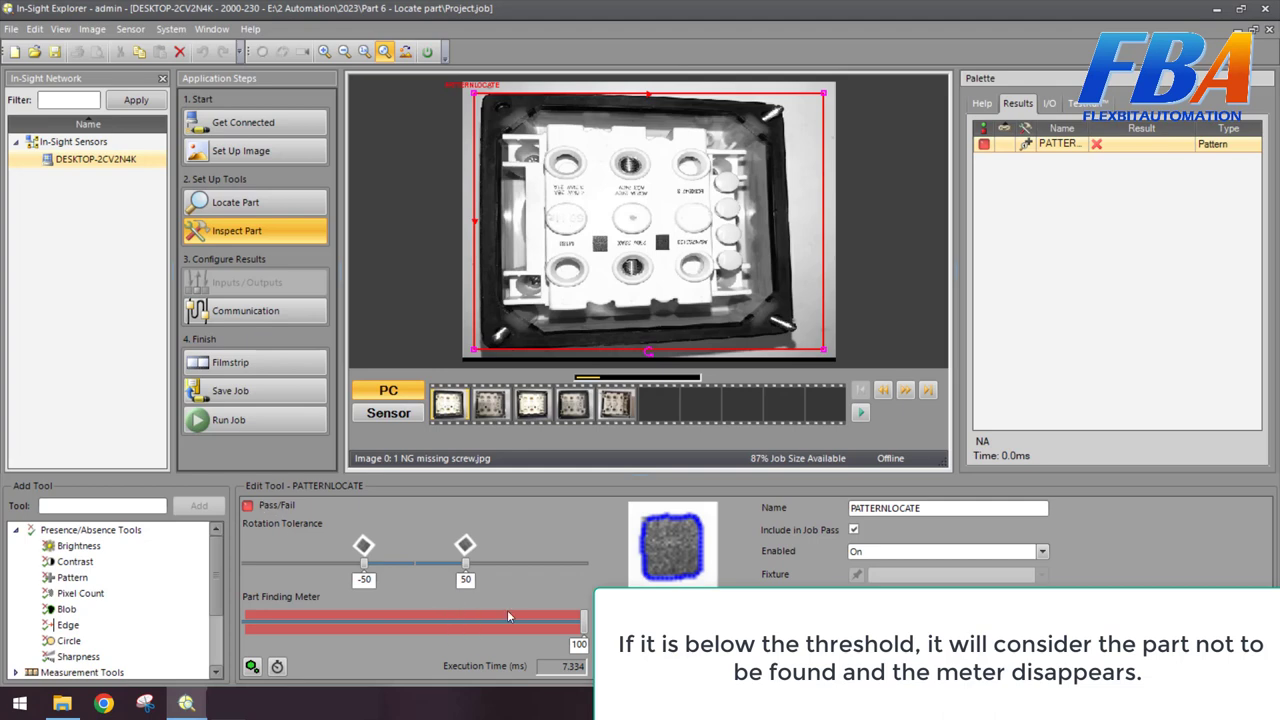
mouse_move(481, 636)
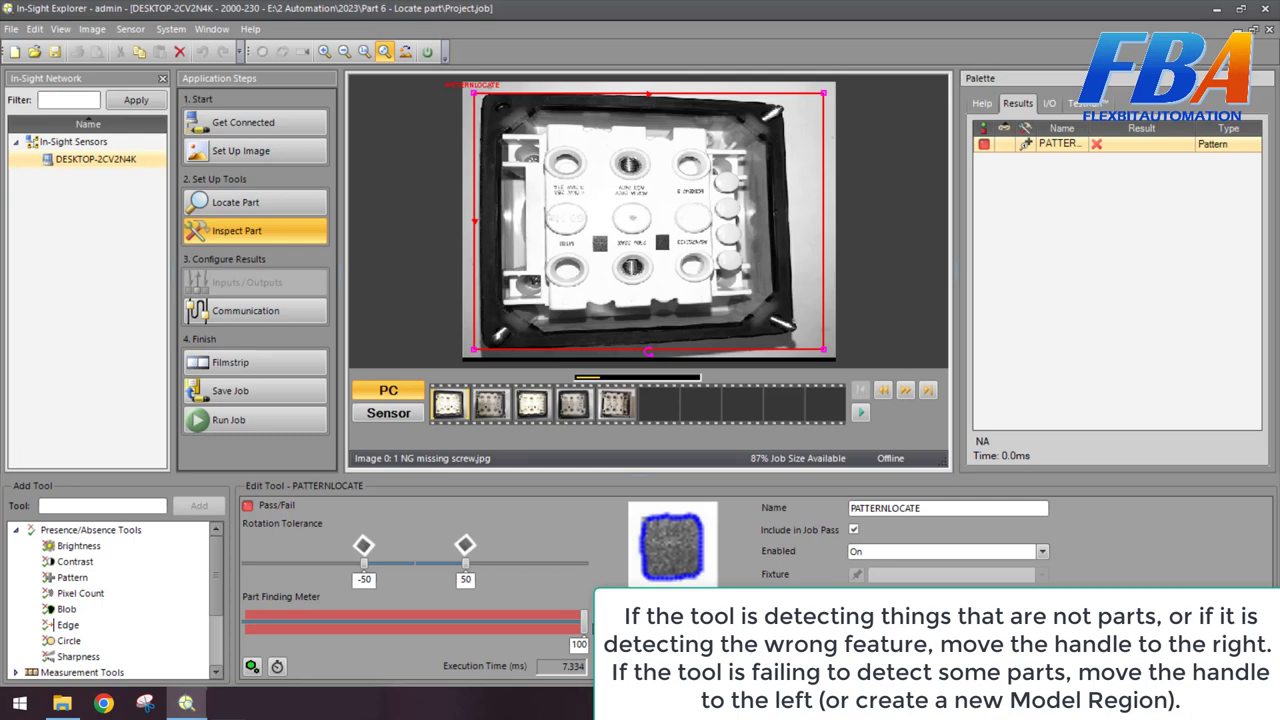
left_click_drag(585, 622, 396, 618)
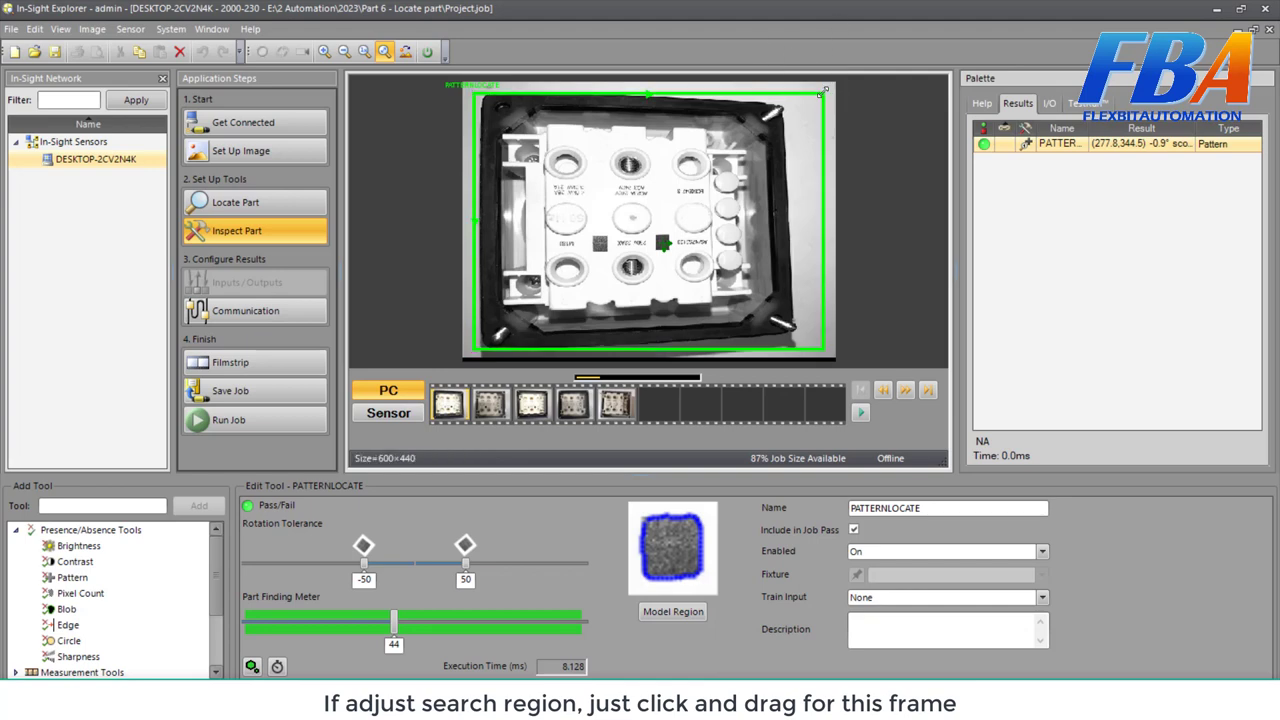
- Pull the search region's top-right corner down and left to enclose just the part
mouse_move(823, 91)
left_mouse_down()
mouse_move(700, 196)
mouse_move(775, 97)
mouse_move(698, 209)
mouse_move(816, 82)
mouse_move(798, 96)
left_mouse_up()
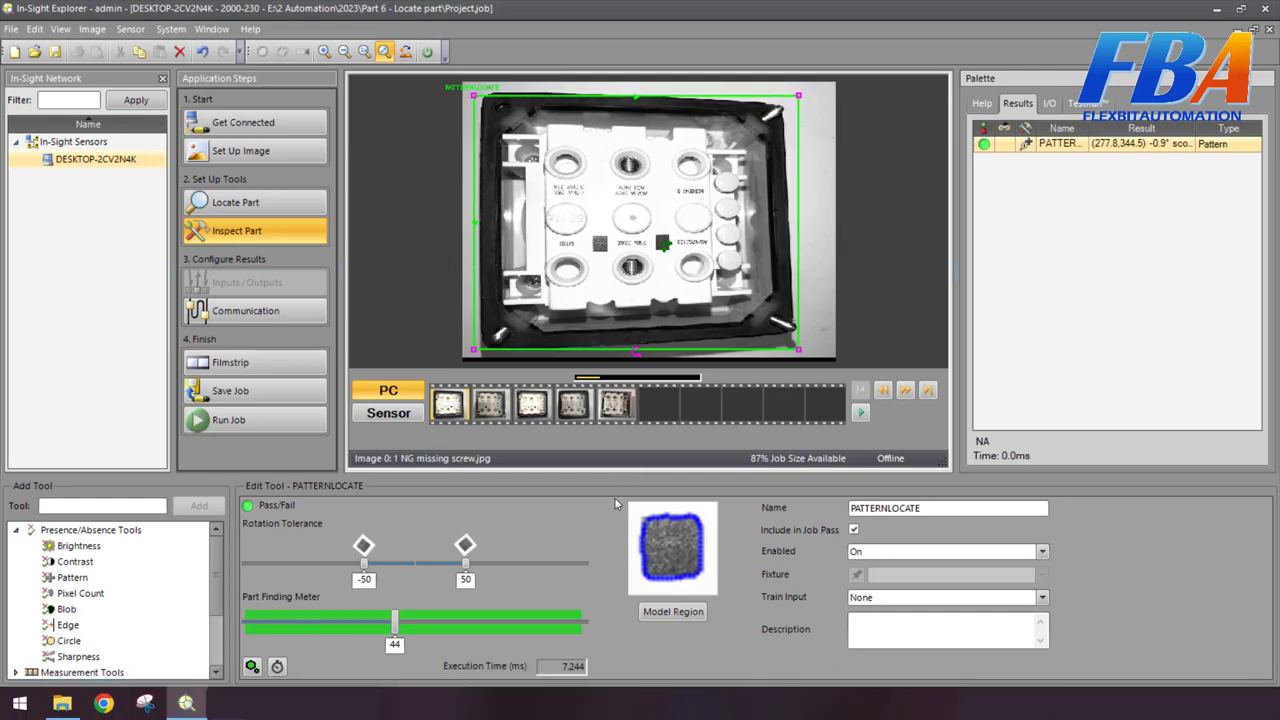
- Enlarge the model box and retrain the pattern, scoring 99.08 against threshold 44
left_click(684, 614)
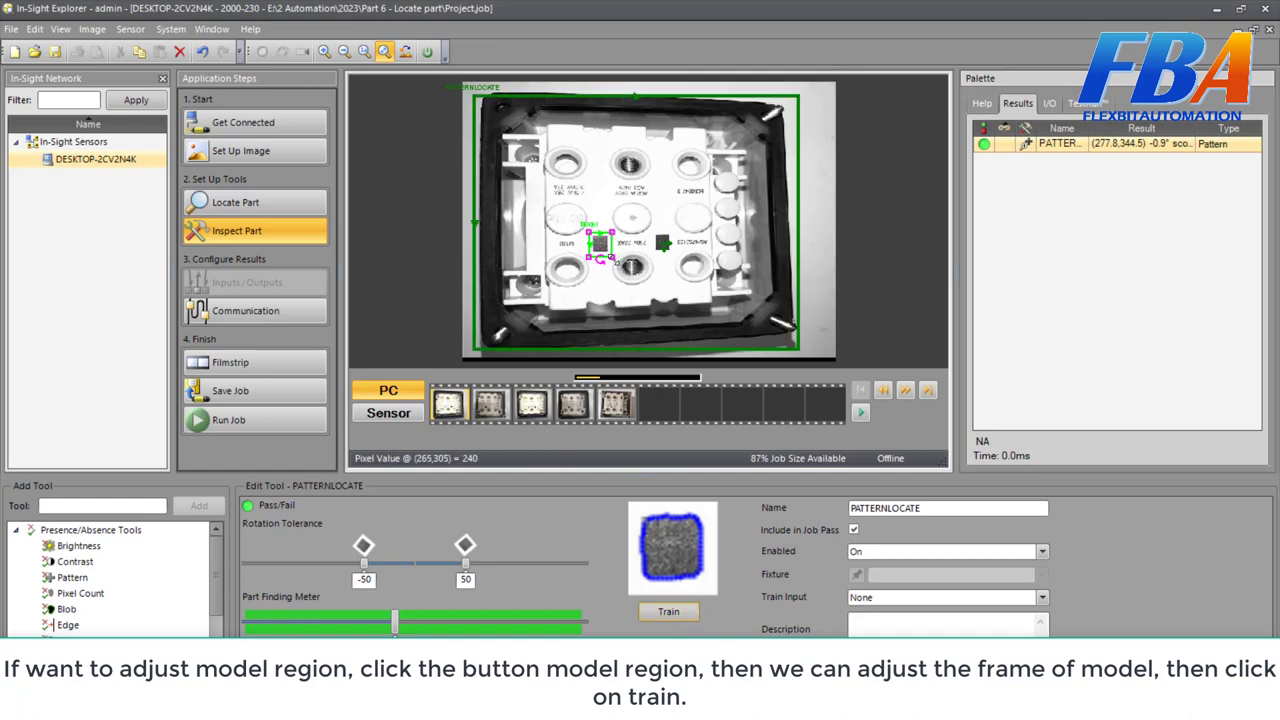
mouse_move(612, 258)
left_mouse_down()
mouse_move(675, 295)
mouse_move(609, 257)
left_mouse_up()
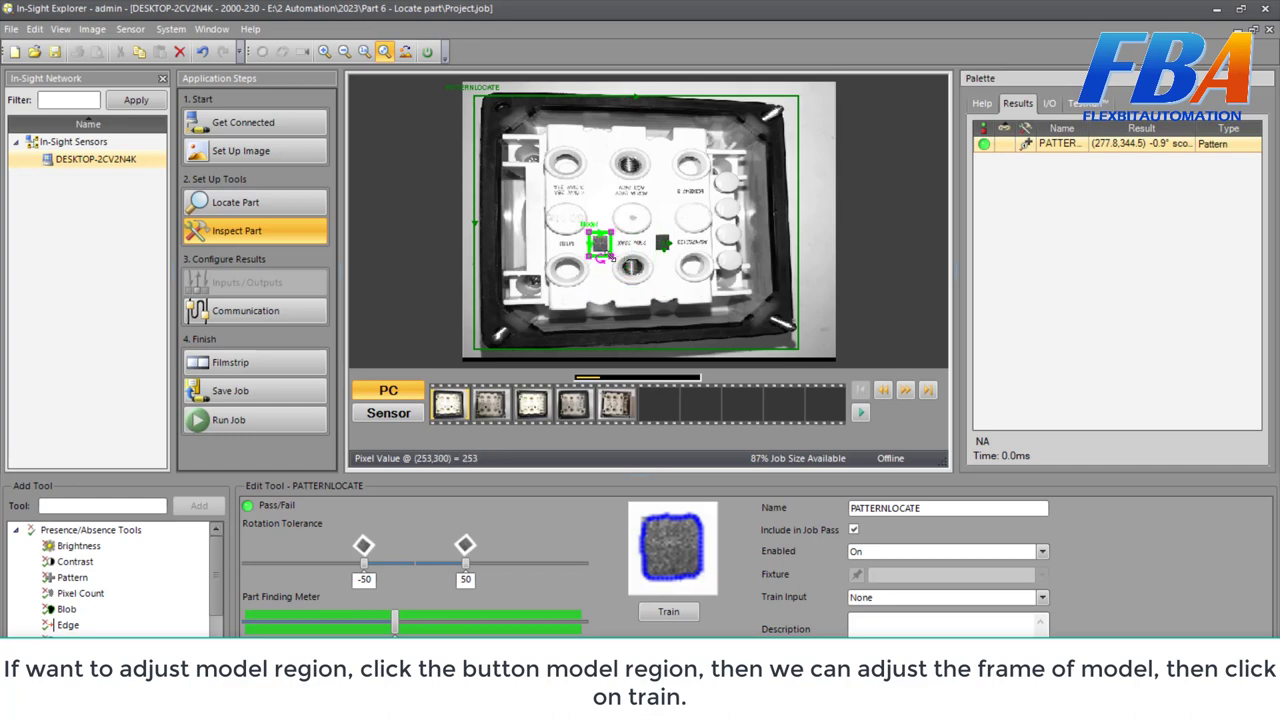
left_click(668, 612)
left_click(668, 612)
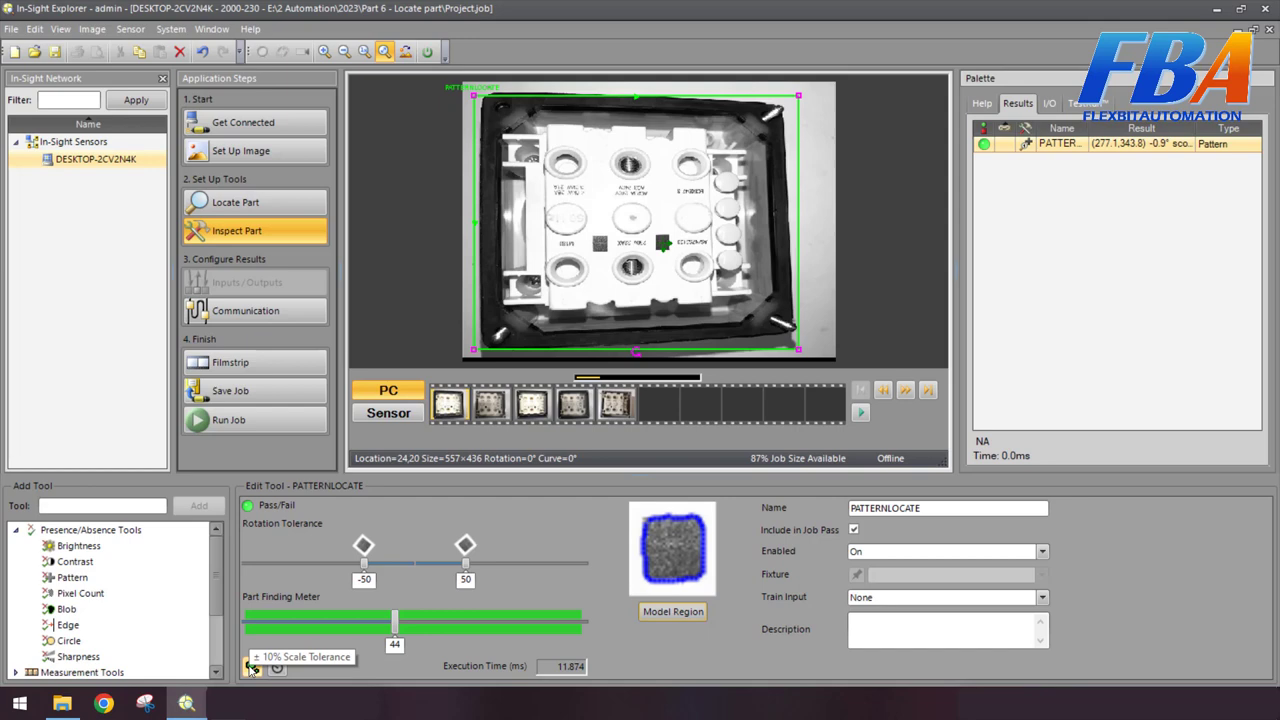
- Enable the ±10% scale tolerance, leaving it on with the part found at -0.3°
left_click(252, 667)
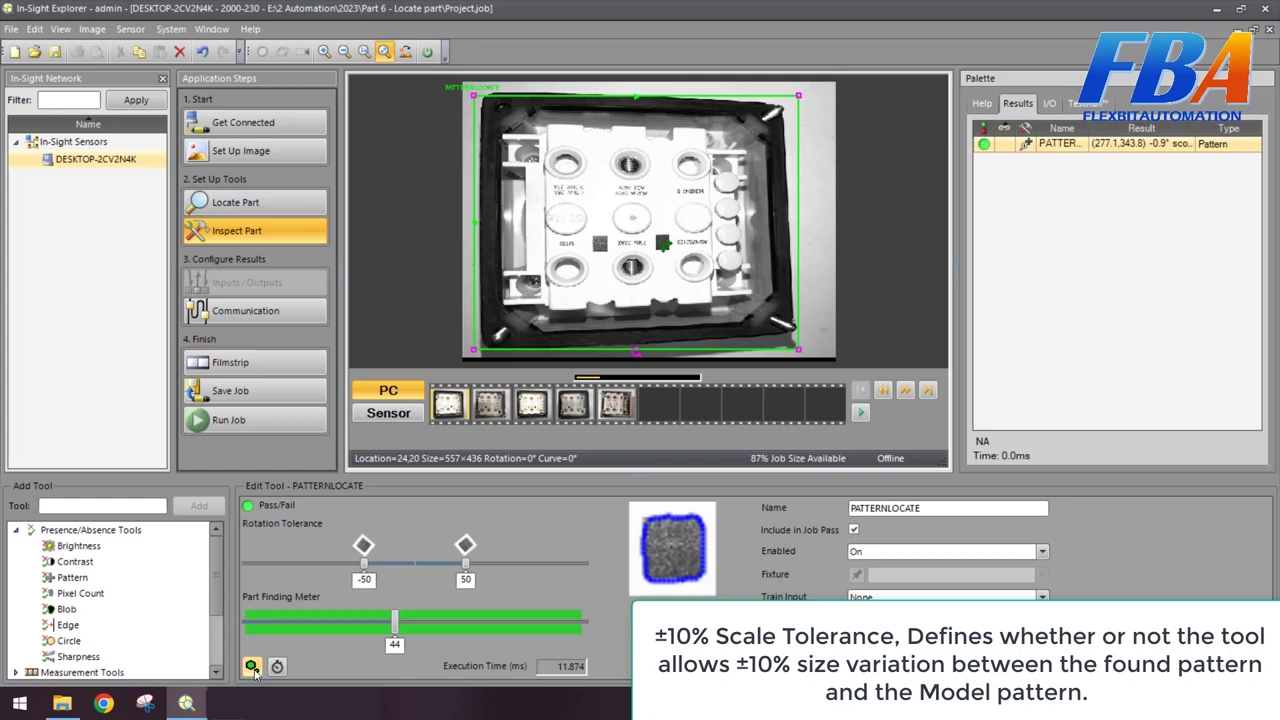
left_click(252, 667)
left_click(252, 667)
left_click(252, 667)
left_click(252, 667)
left_click(252, 667)
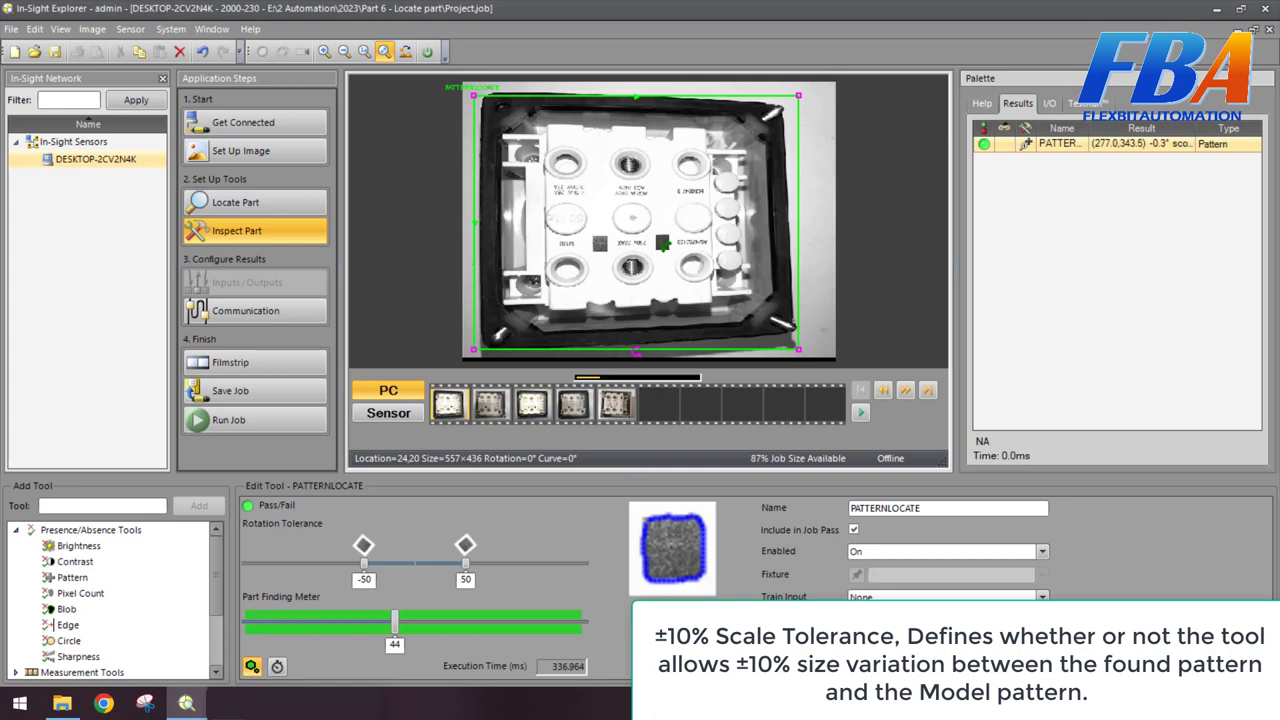
left_click(280, 675)
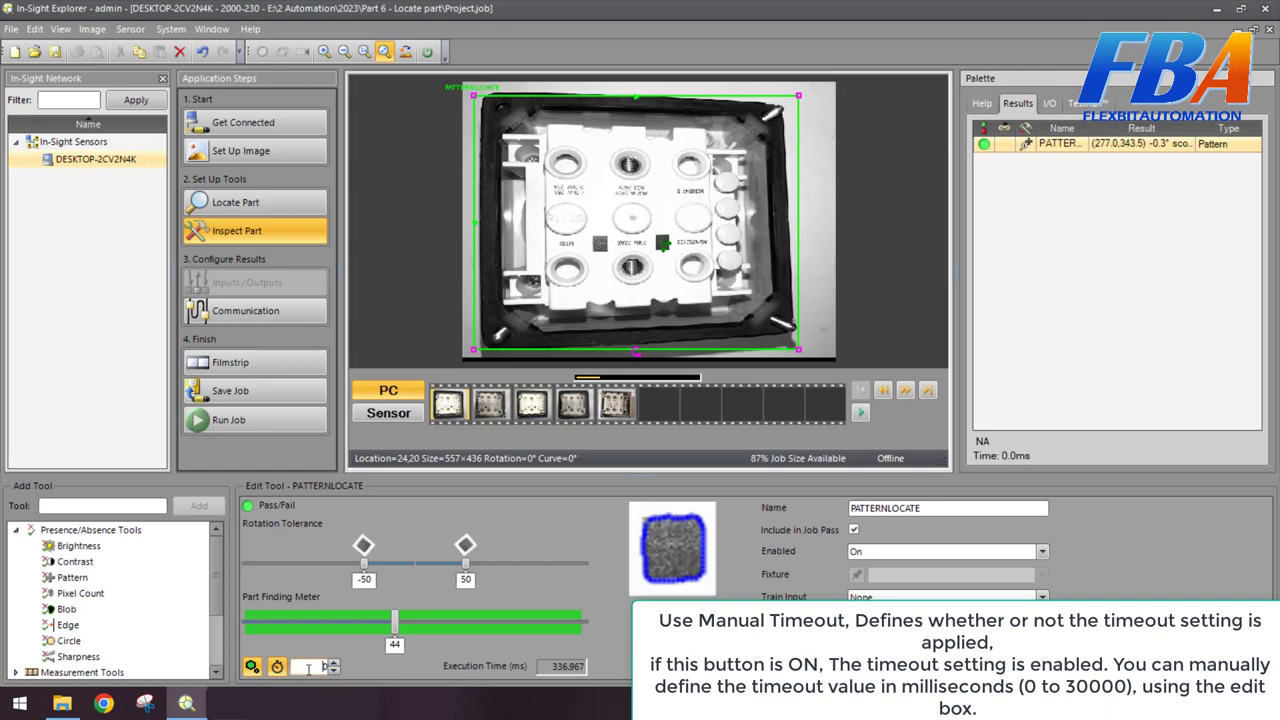
double_click(324, 666)
left_click(277, 666)
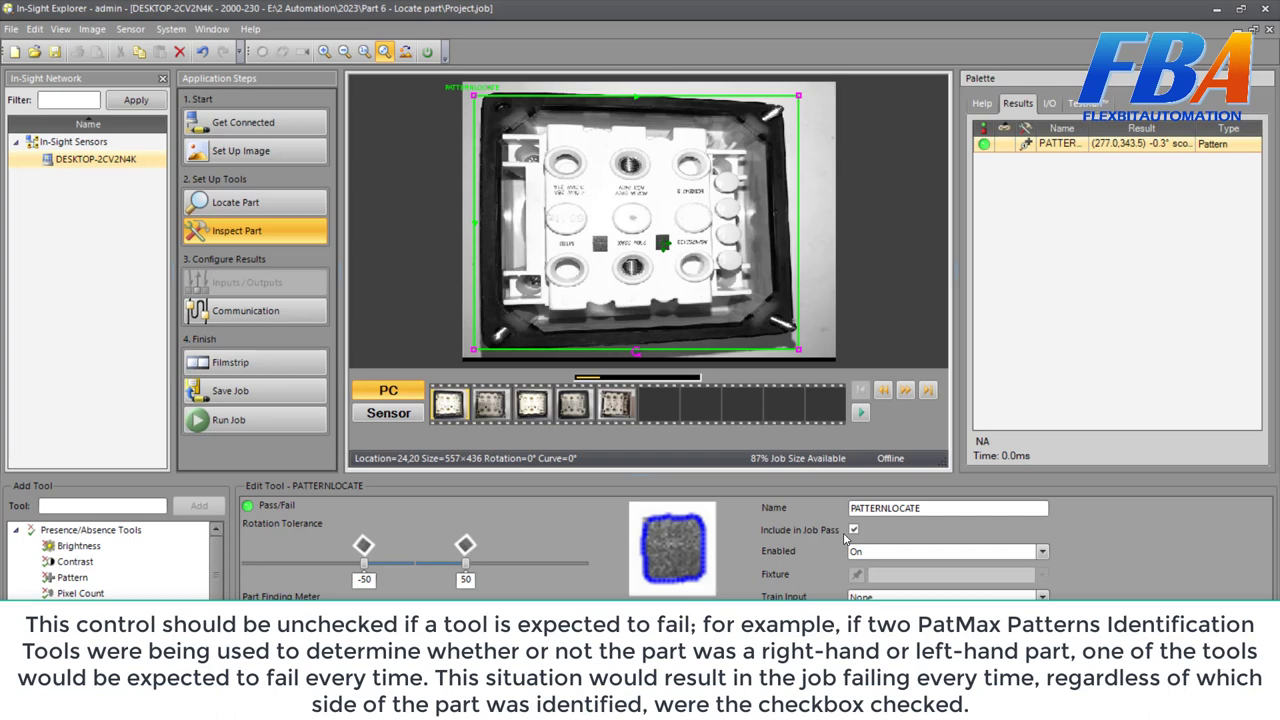
- Show the dropdown options for the PATTERNLOCATE Enabled setting
left_click(1042, 553)
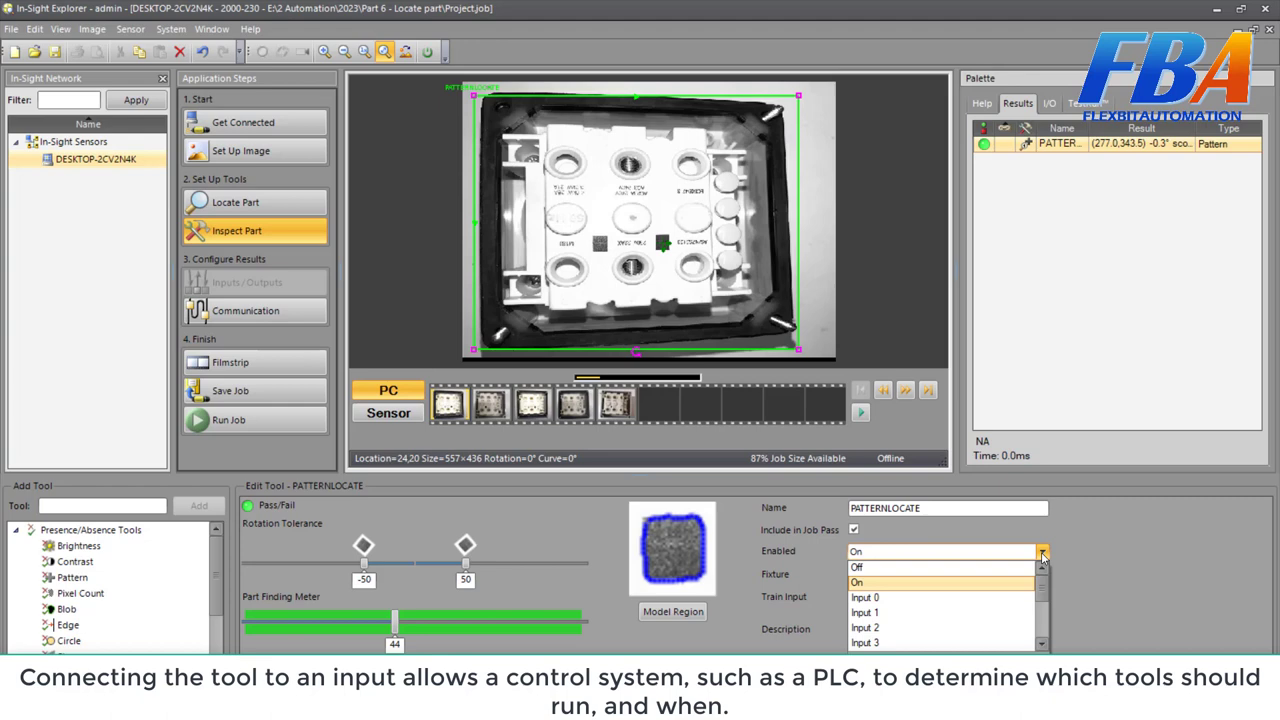
- Close the Enabled dropdown, keeping PATTERNLOCATE enabled On
left_click(1170, 594)
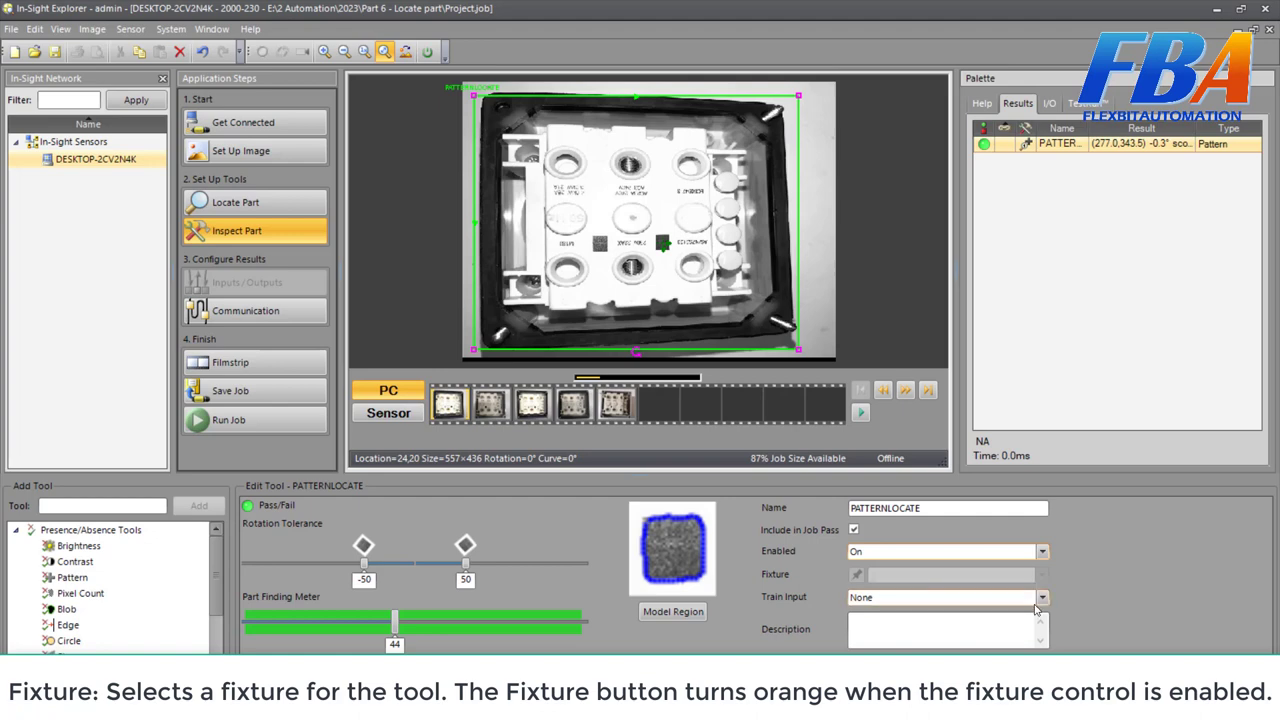
left_click(1041, 598)
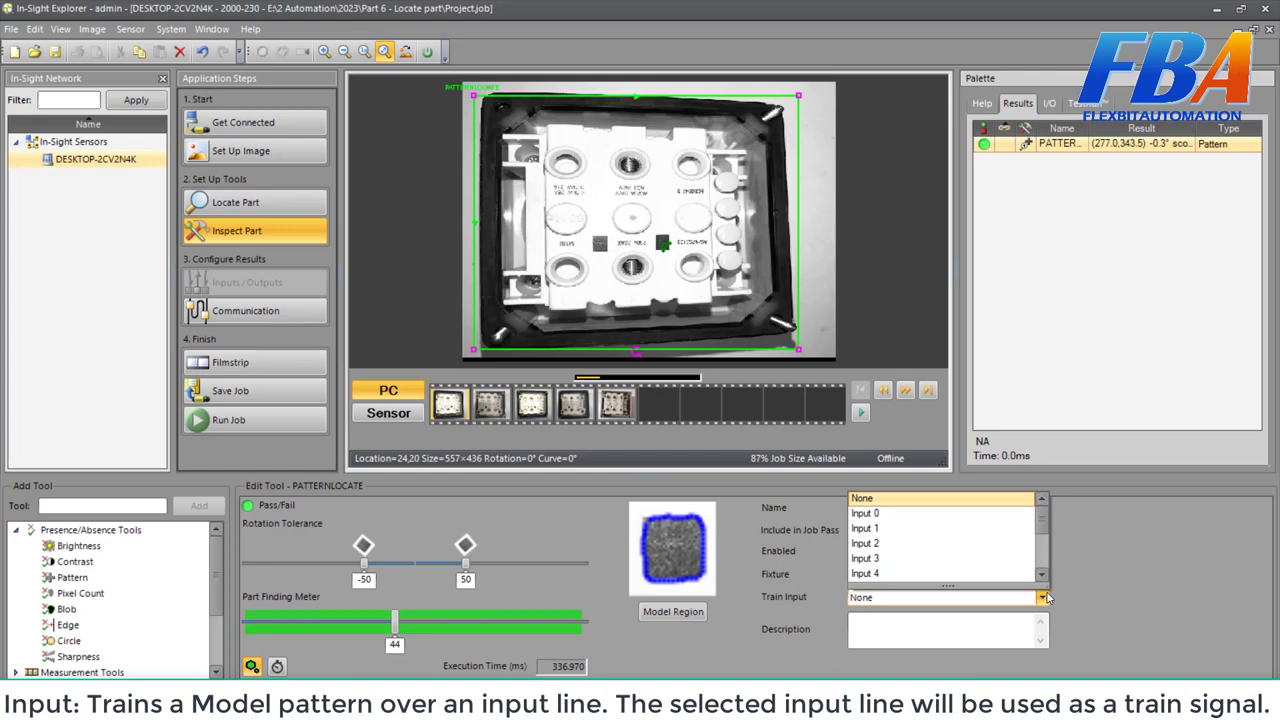
left_click(875, 637)
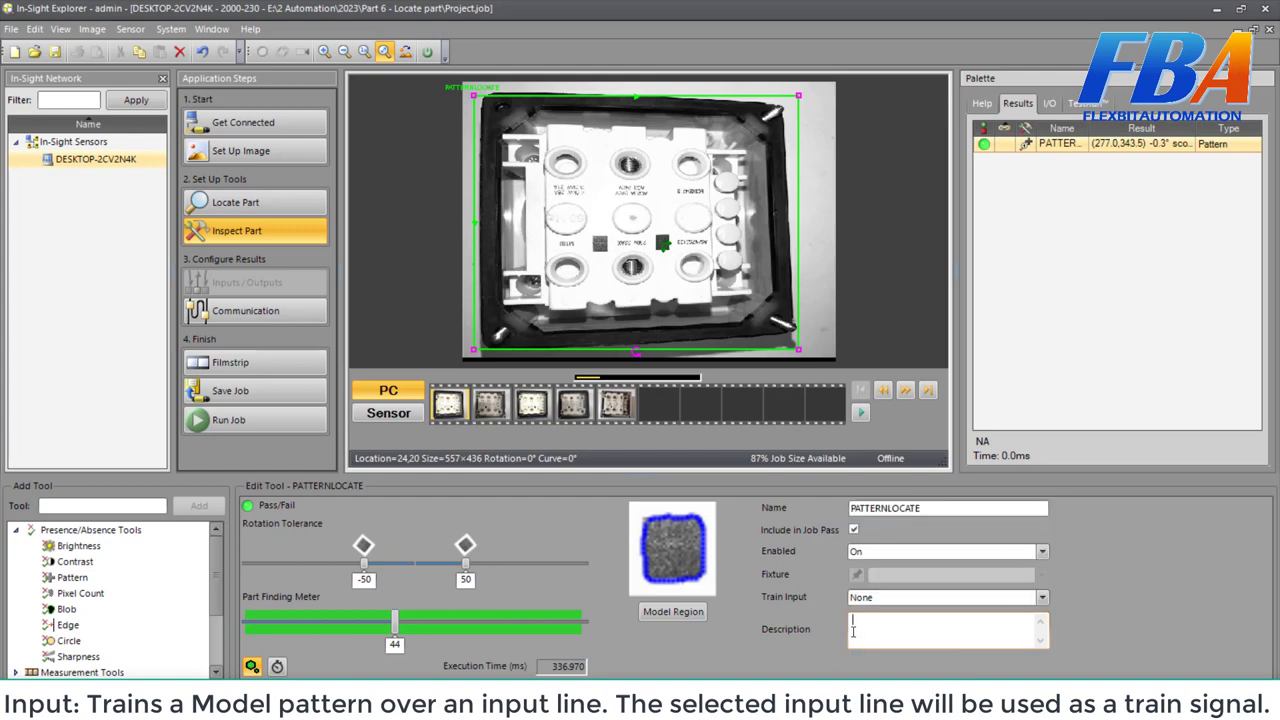